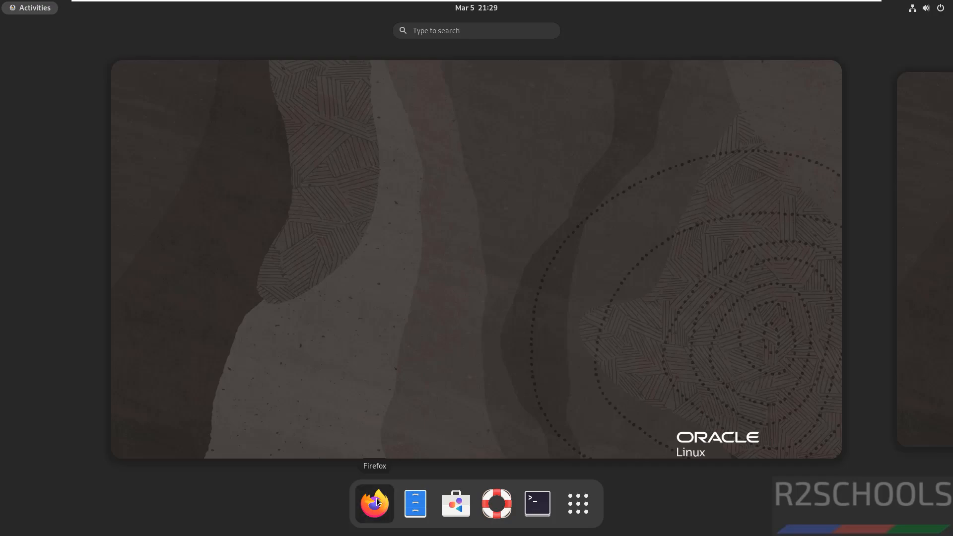
Launch Firefox from the GNOME Shell dock.
left_click(376, 501)
Go to dbeaver.io and scroll down to the Community versus PRO comparison.
left_click(330, 48)
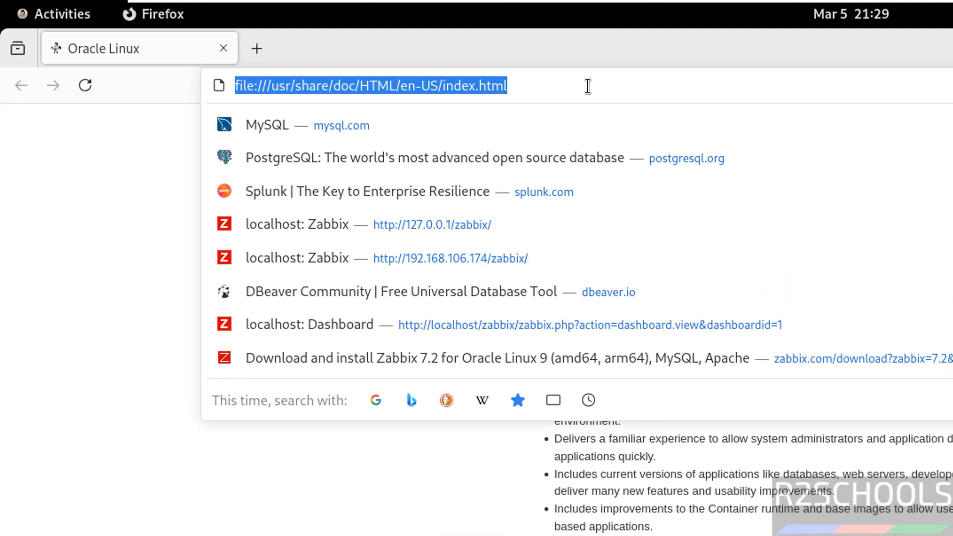
type("dbeaver.io/")
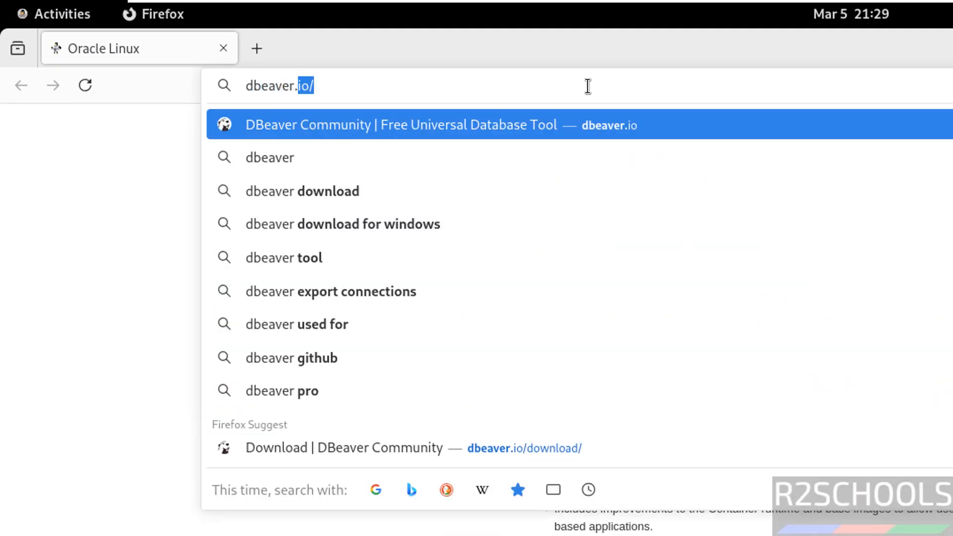
key("Return")
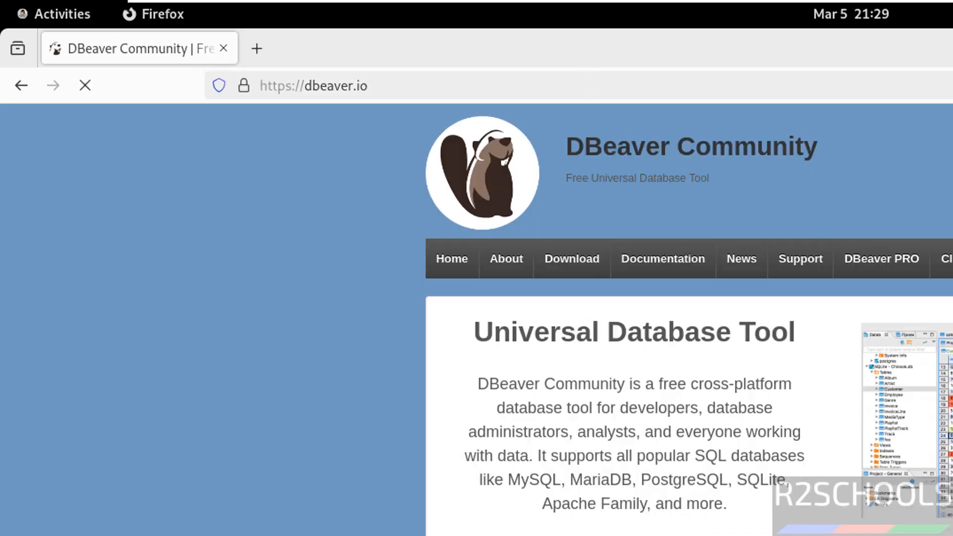
scroll(556, 501, "down", 5)
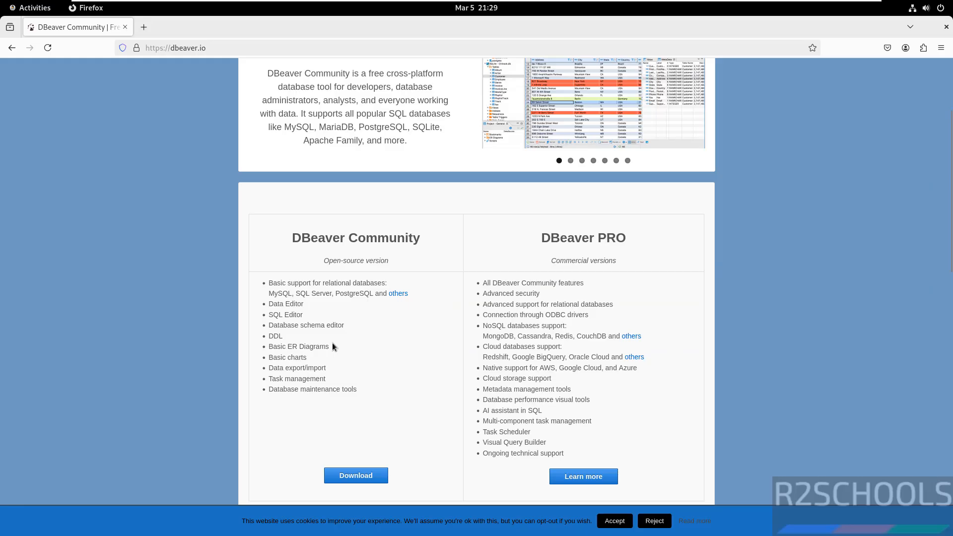
scroll(332, 343, "down", 3)
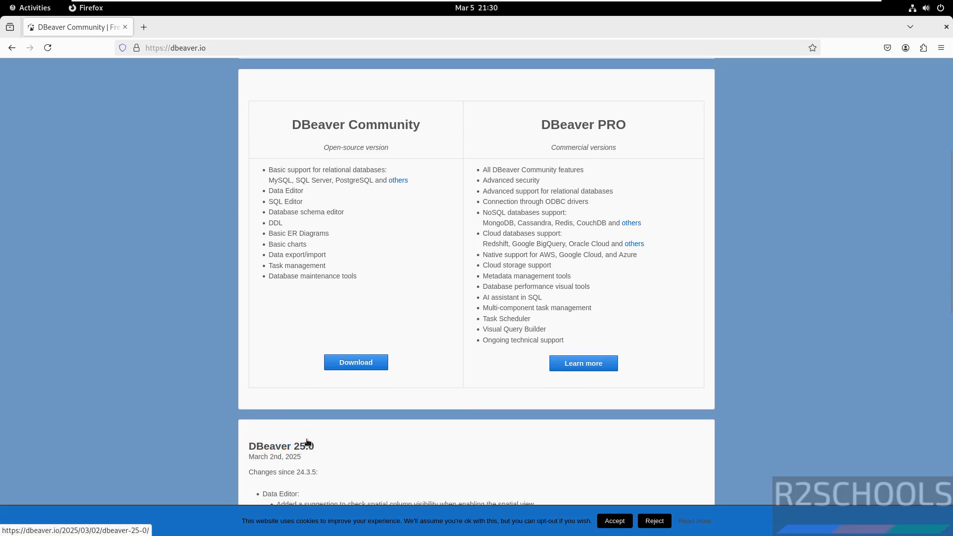
Download the Linux RPM installer dbeaver-ce-25.0.0-stable.x86_64.rpm from the DBeaver Community download page.
left_click(356, 363)
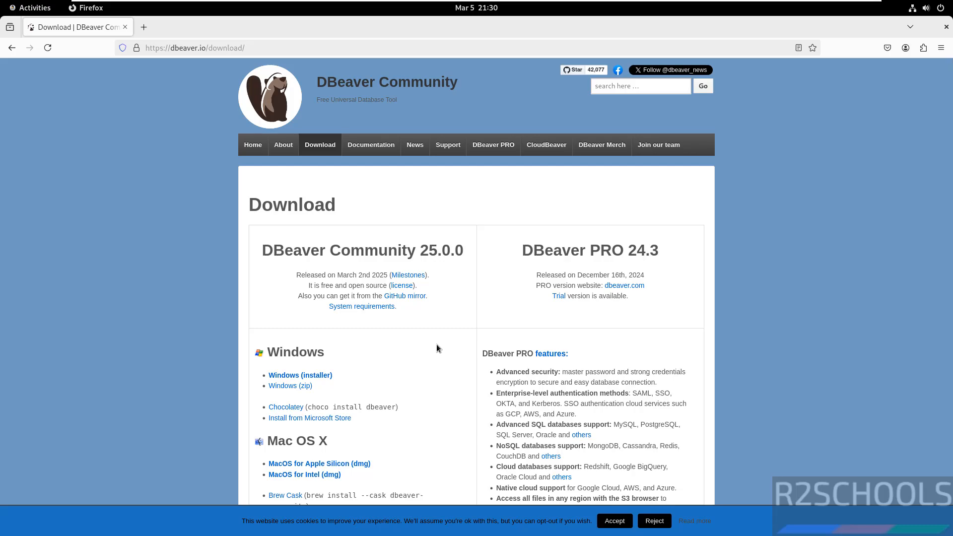
scroll(437, 348, "down", 4)
scroll(436, 344, "down", 2)
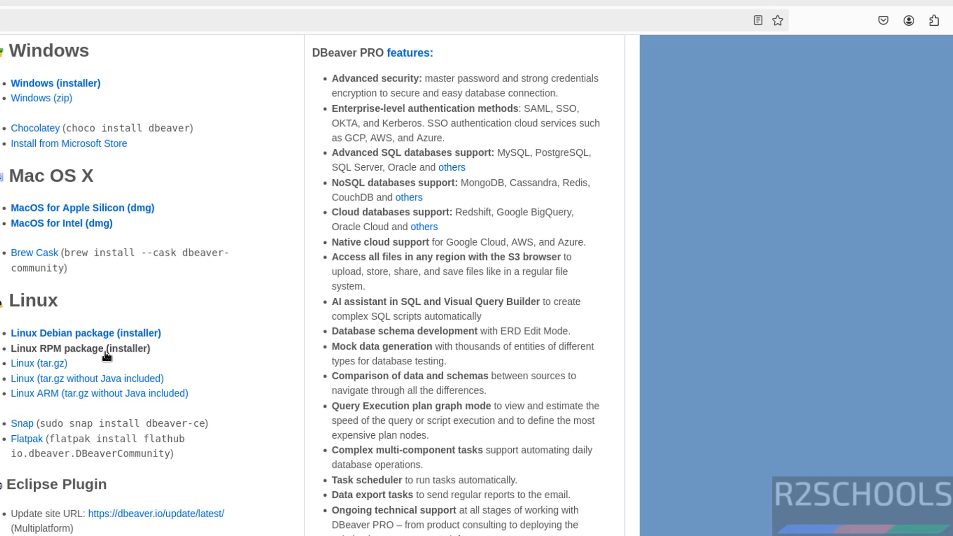
left_click(107, 355)
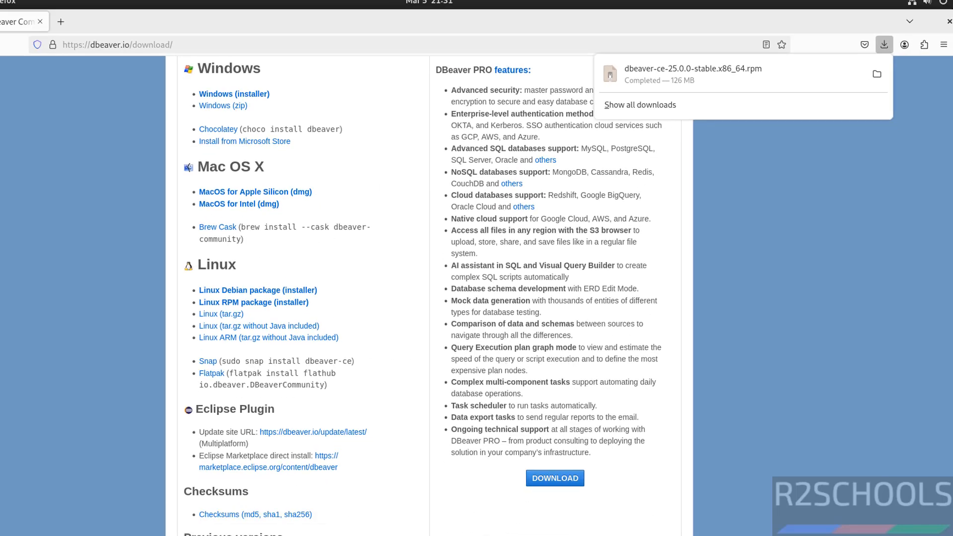
key("super")
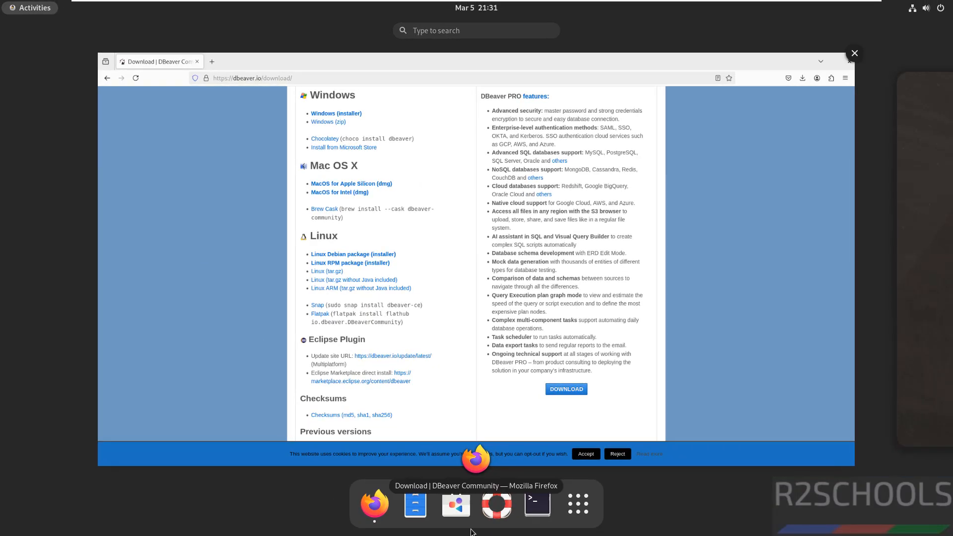
In a new Terminal, change into the Downloads folder and list its files.
left_click(538, 504)
type("cd ")
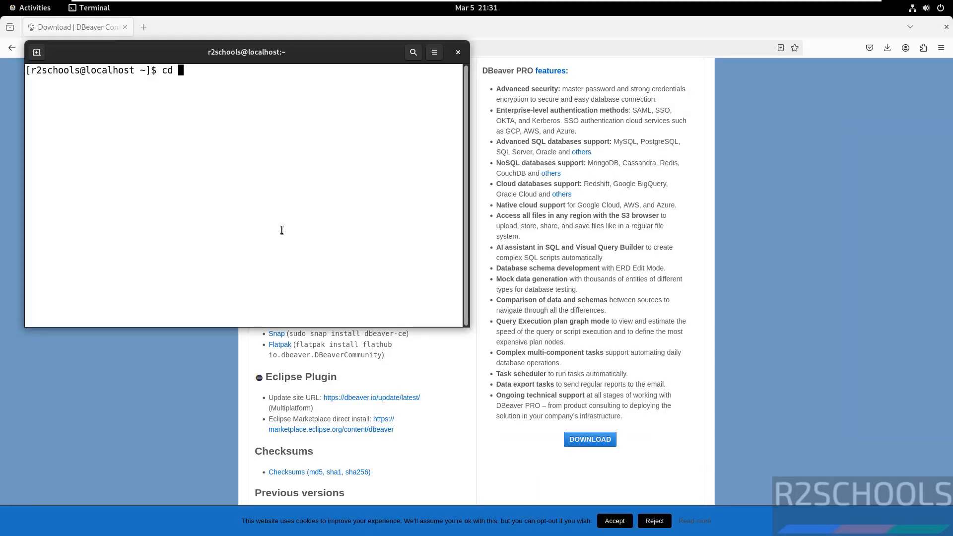
type("Dow")
key("Tab")
key("Return")
type("ls")
key("Return")
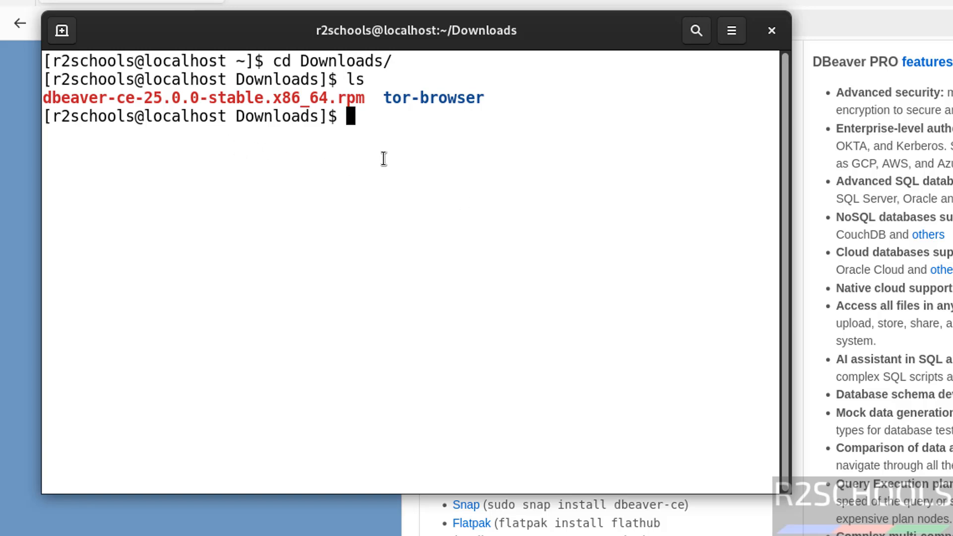
Install dbeaver-ce-25.0.0-stable.x86_64.rpm with sudo rpm -ivh, entering the sudo password.
type("sudo rpm -")
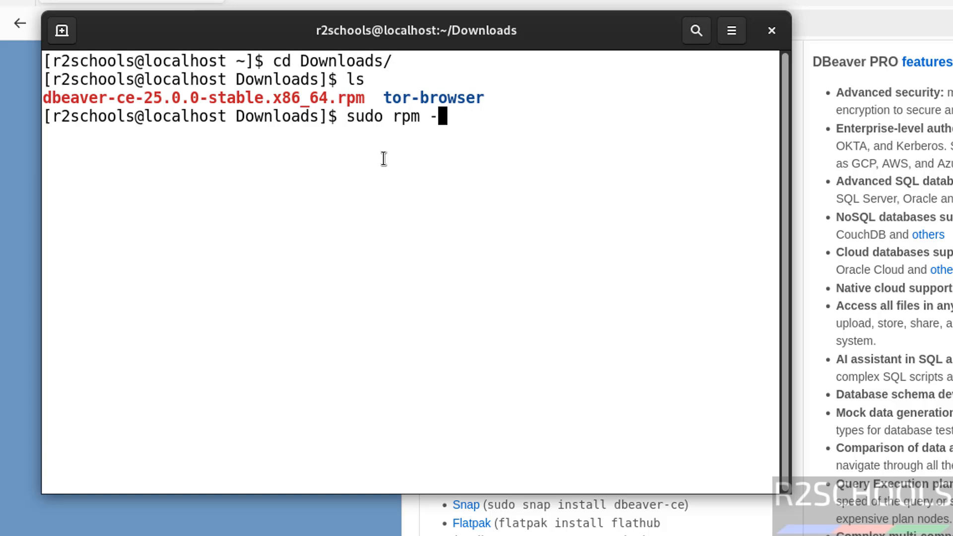
type("ivh dbea")
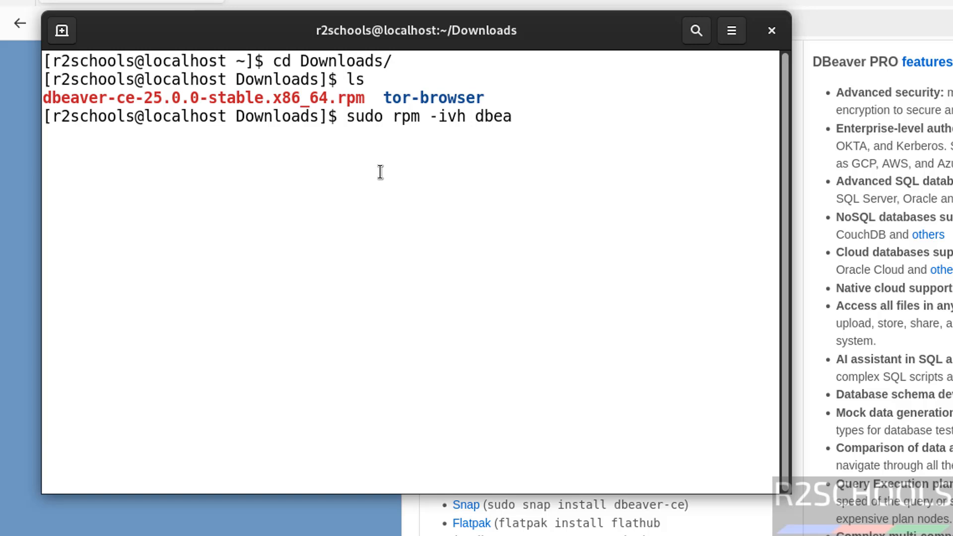
key("Tab")
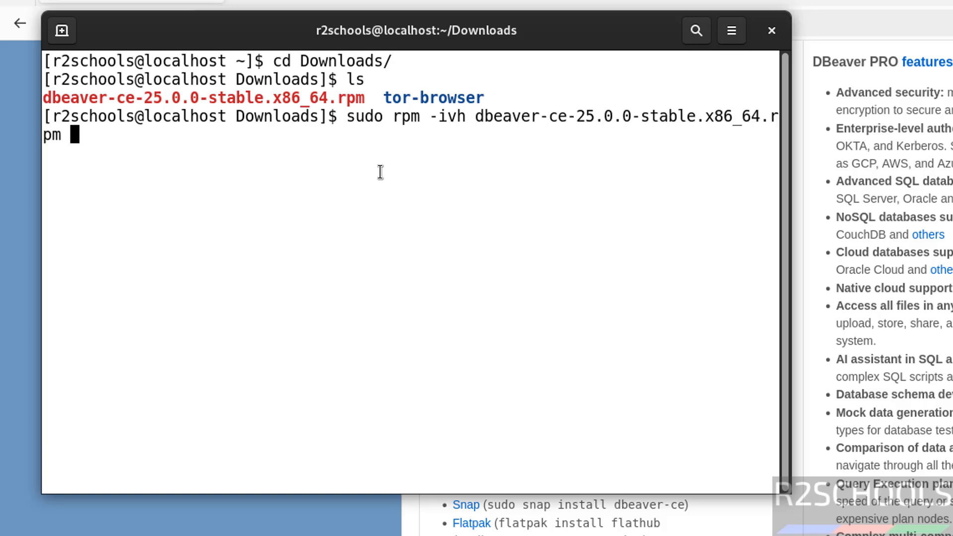
key("Return")
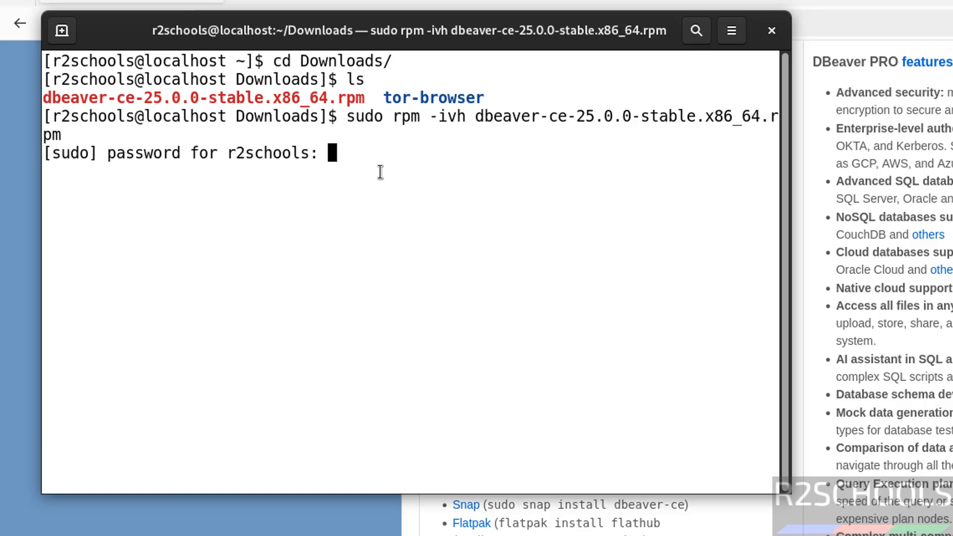
key("Return")
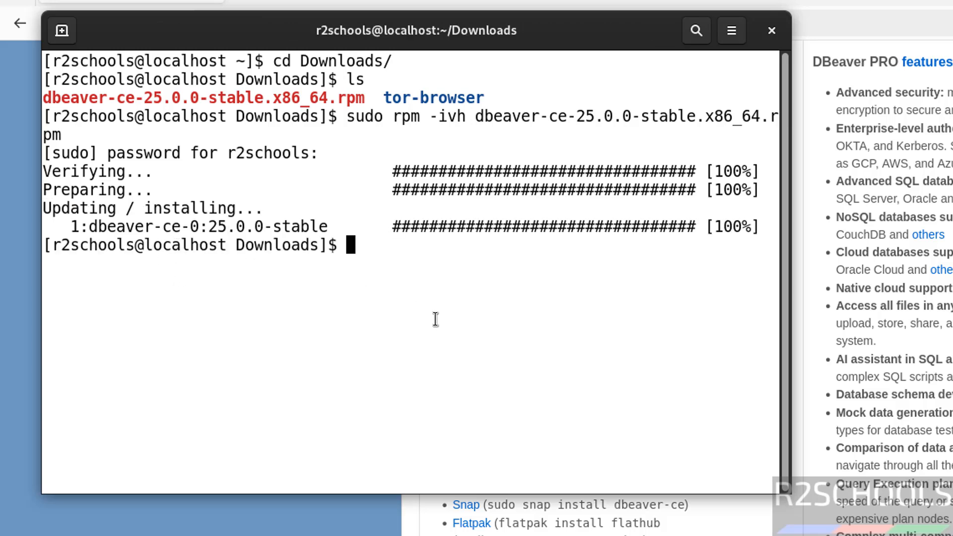
Launch dbeaver-ce from the Show Applications grid.
key("super")
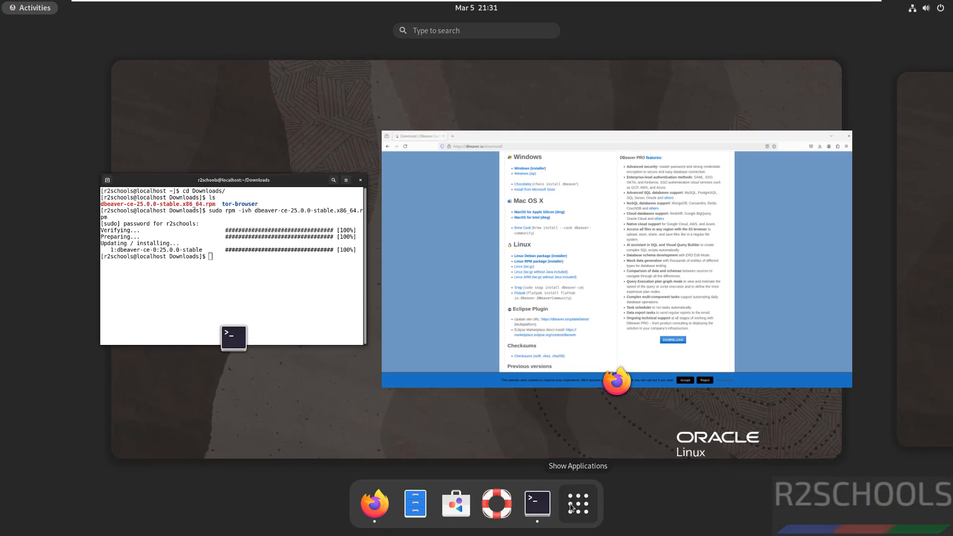
left_click(570, 504)
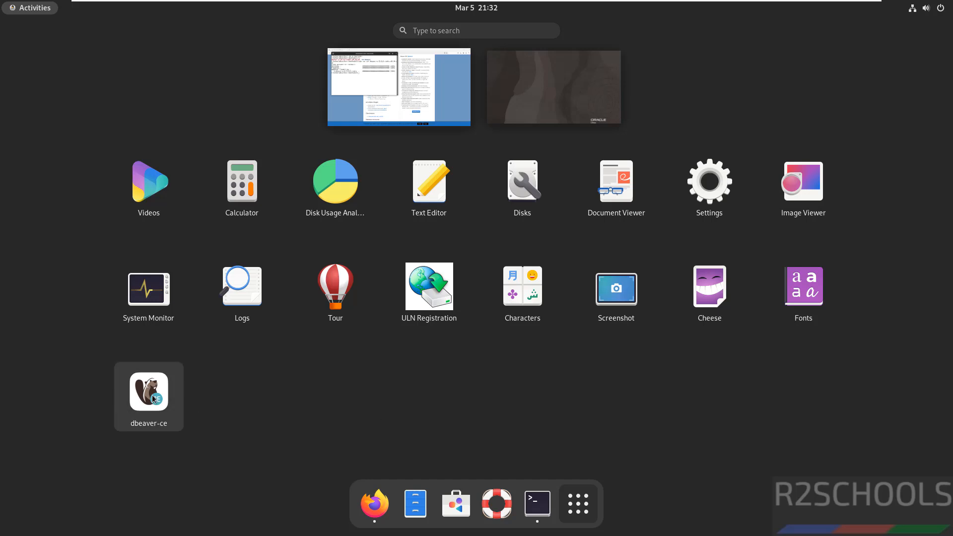
left_click(147, 396)
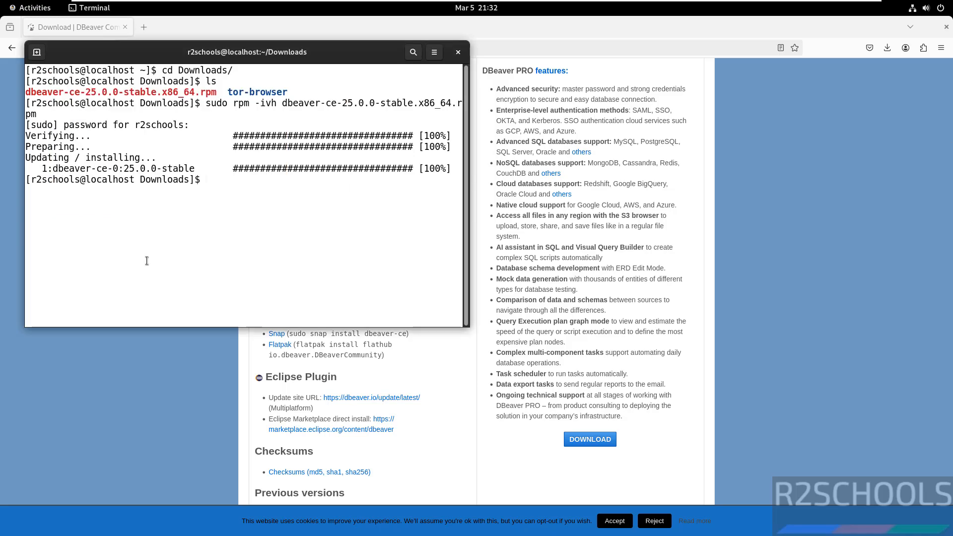
Delete dbeaver-ce-25.0.0-stable.x86_64.rpm with rm, confirm only tor-browser remains, and return to DBeaver.
type("ls")
key("Return")
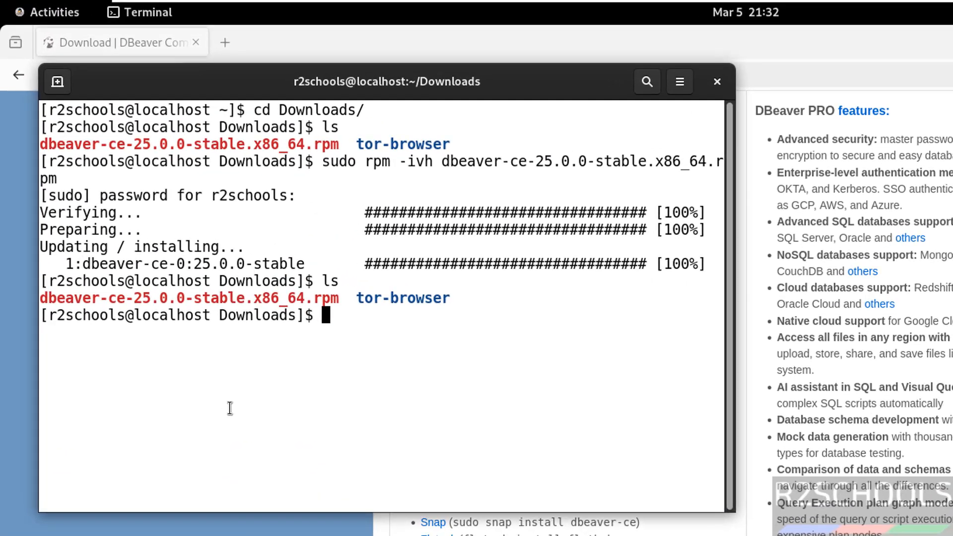
type("rm dv")
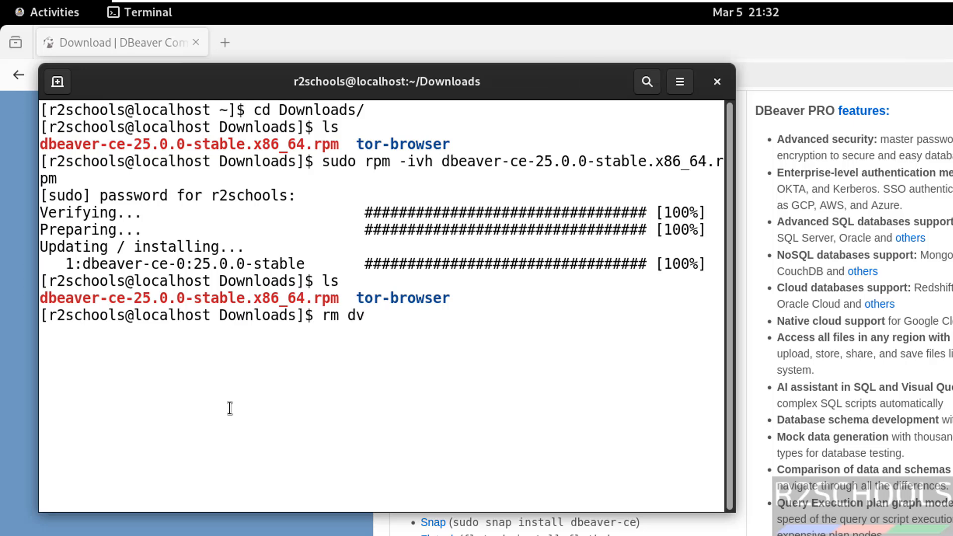
key("BackSpace")
type("b")
key("Tab")
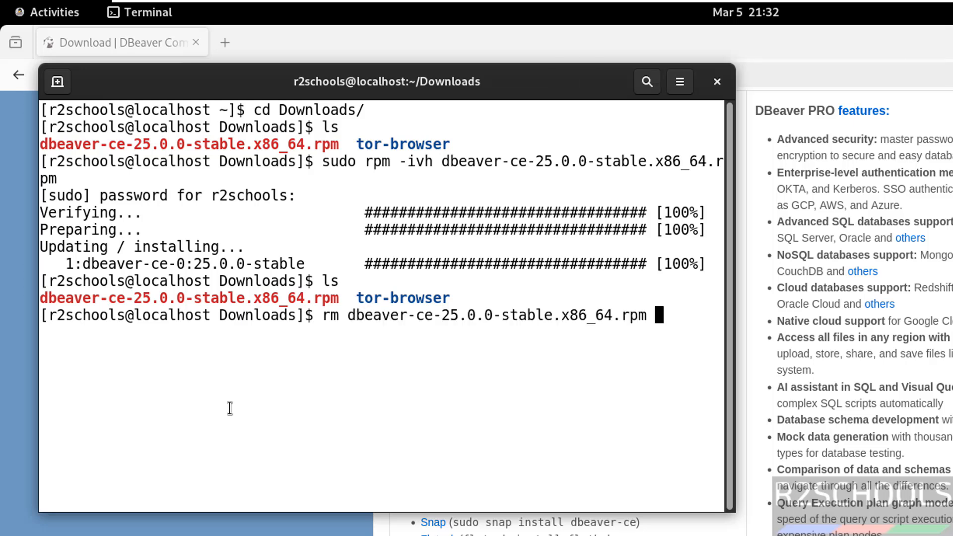
key("alt+Tab")
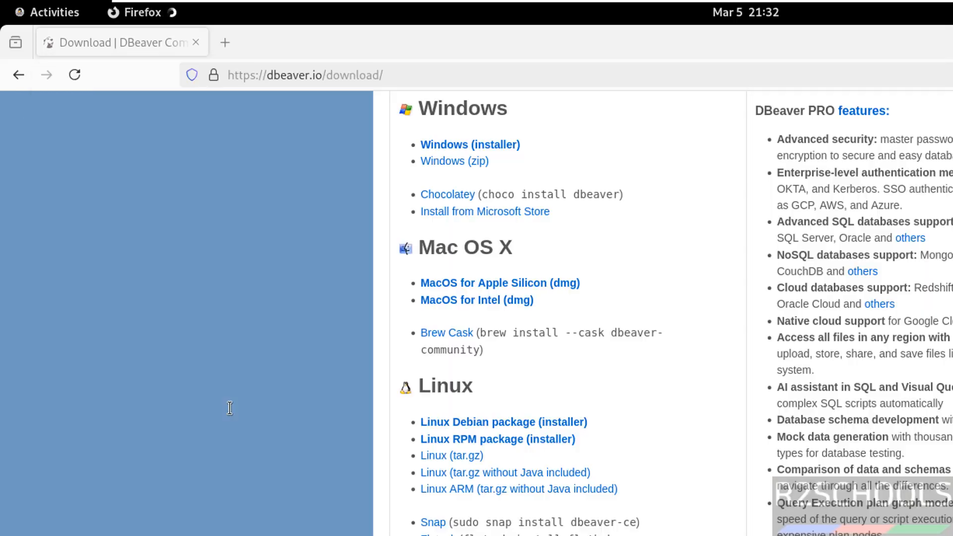
key("Return")
type("ls")
key("Return")
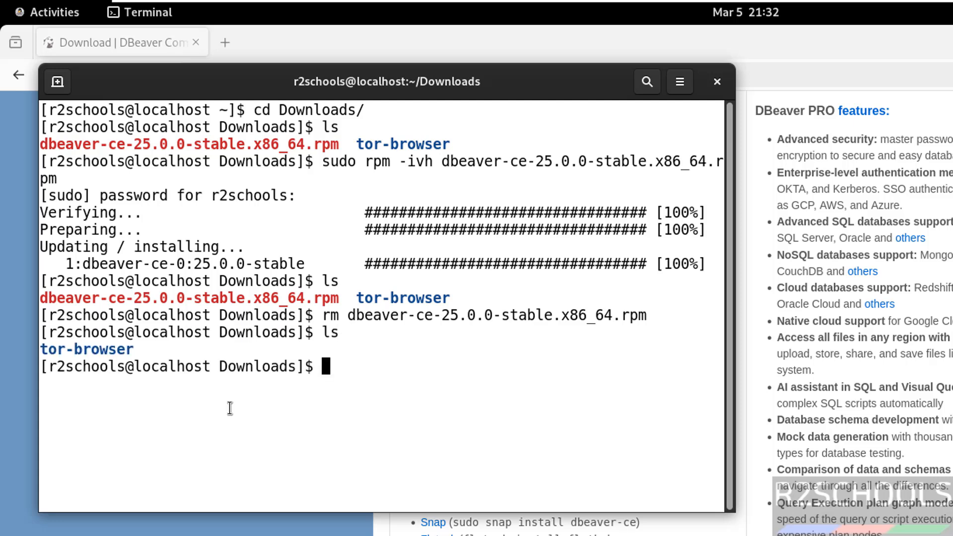
key("alt+Tab")
key("Tab")
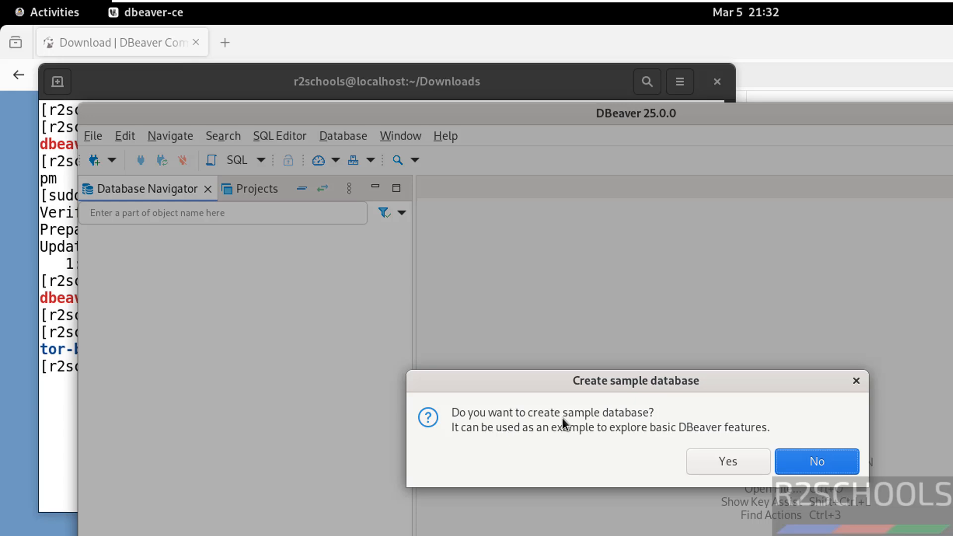
Decline the sample database, then start a new connection with PostgreSQL as the database type.
left_click(808, 463)
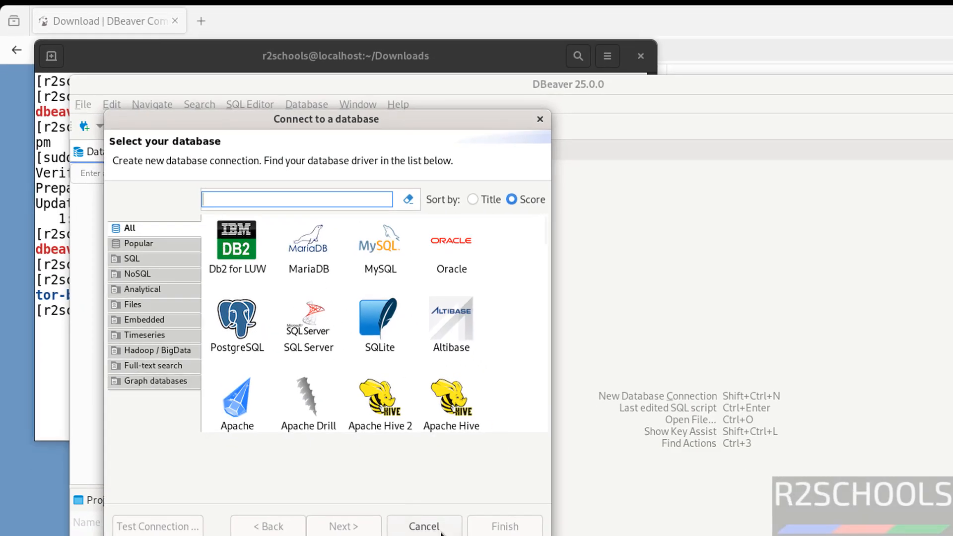
left_click(424, 526)
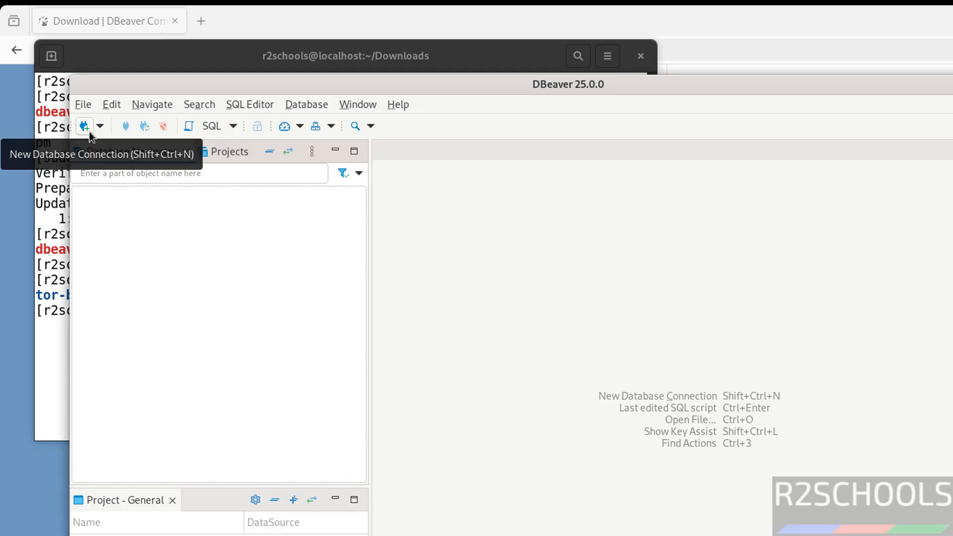
left_click(89, 130)
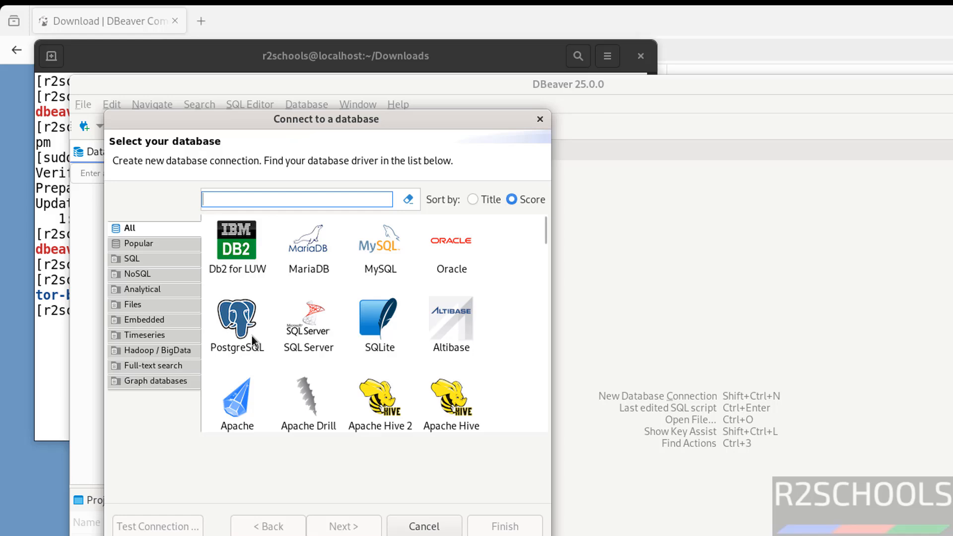
left_click(252, 335)
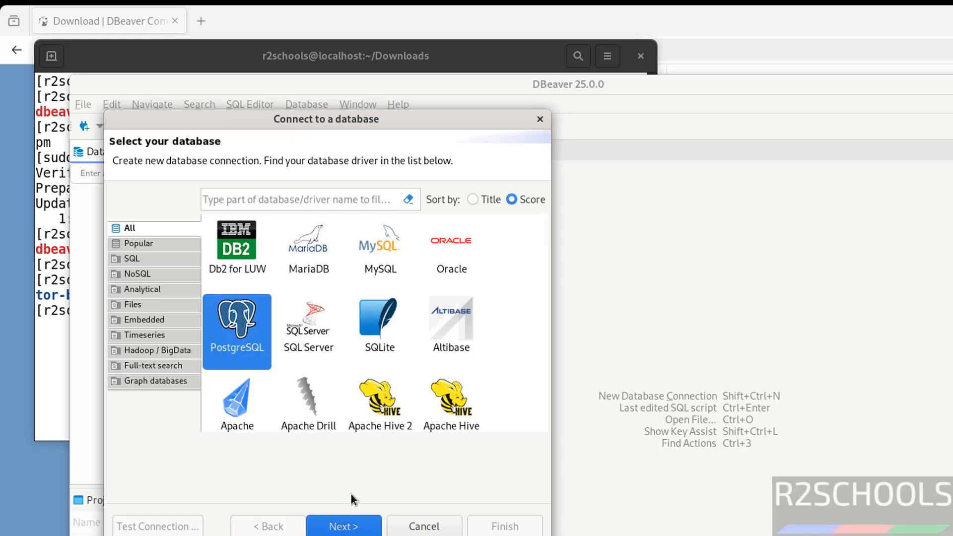
Keep host localhost on port 5432, enable Show all databases, enter the password, and test the connection.
left_click(332, 527)
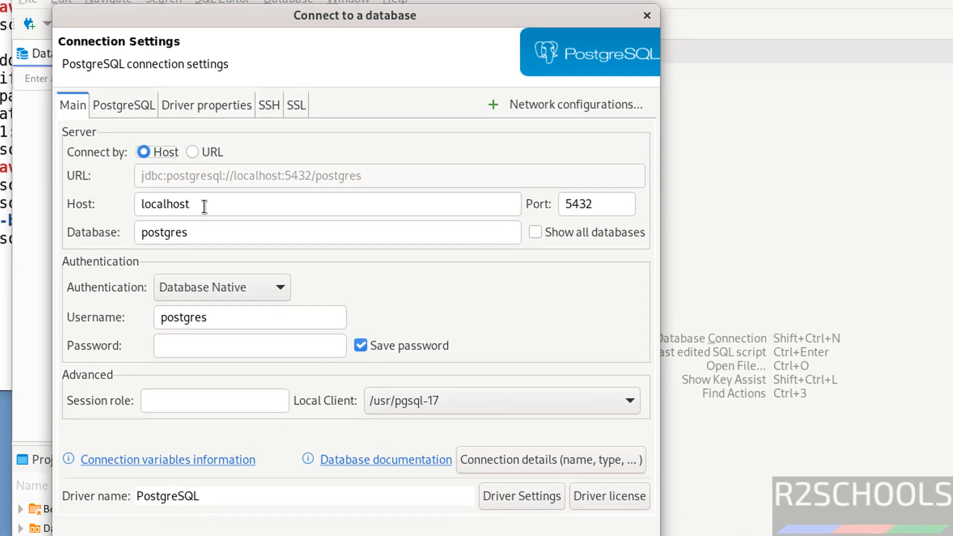
left_click_drag(235, 282, 181, 282)
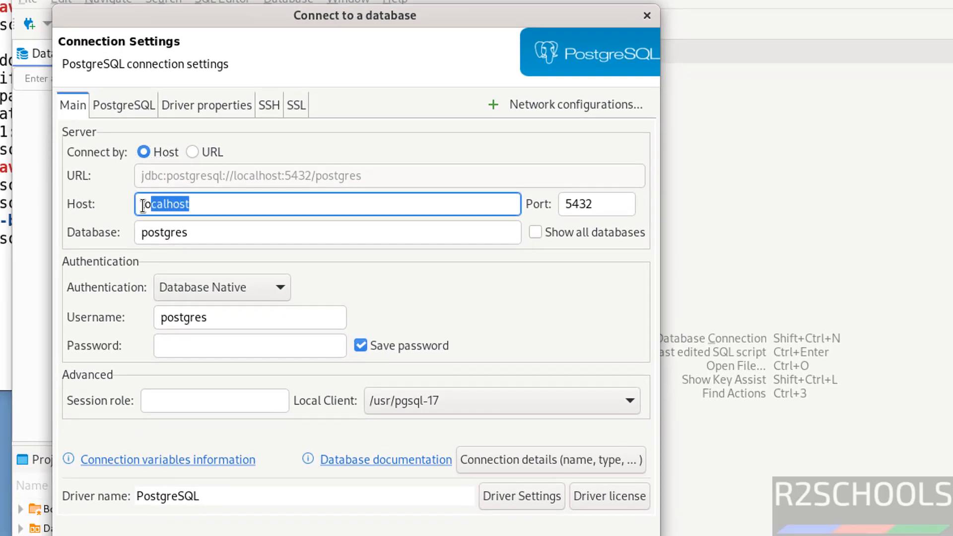
left_click_drag(143, 205, 134, 205)
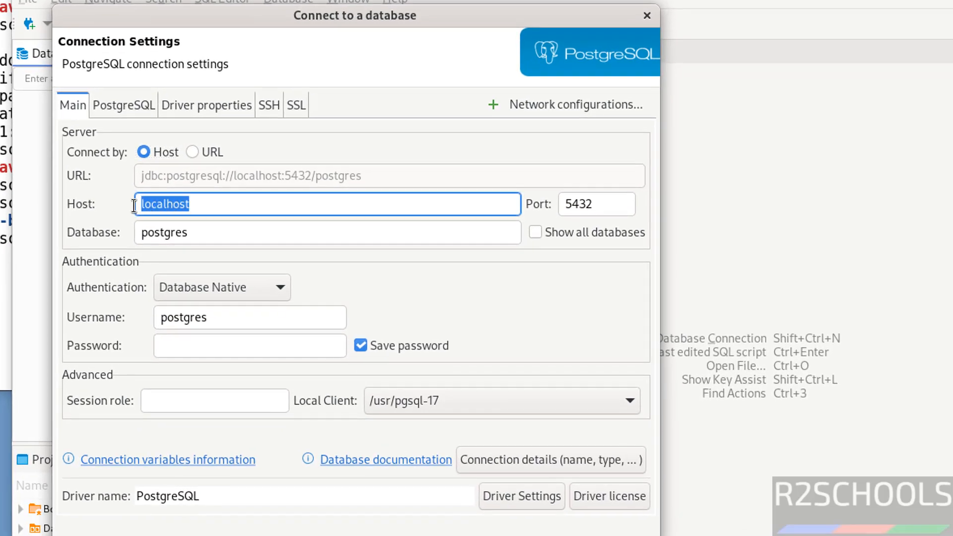
left_click(223, 203)
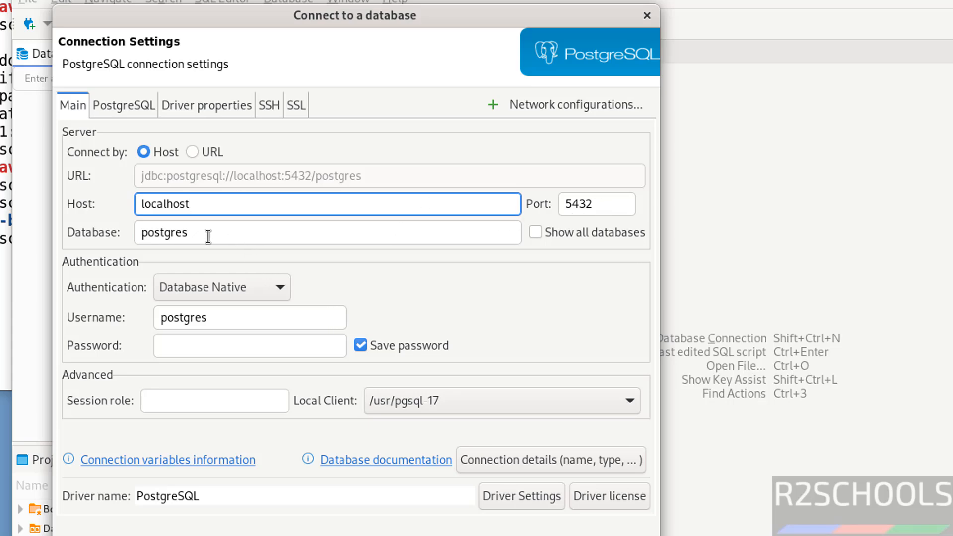
left_click(543, 234)
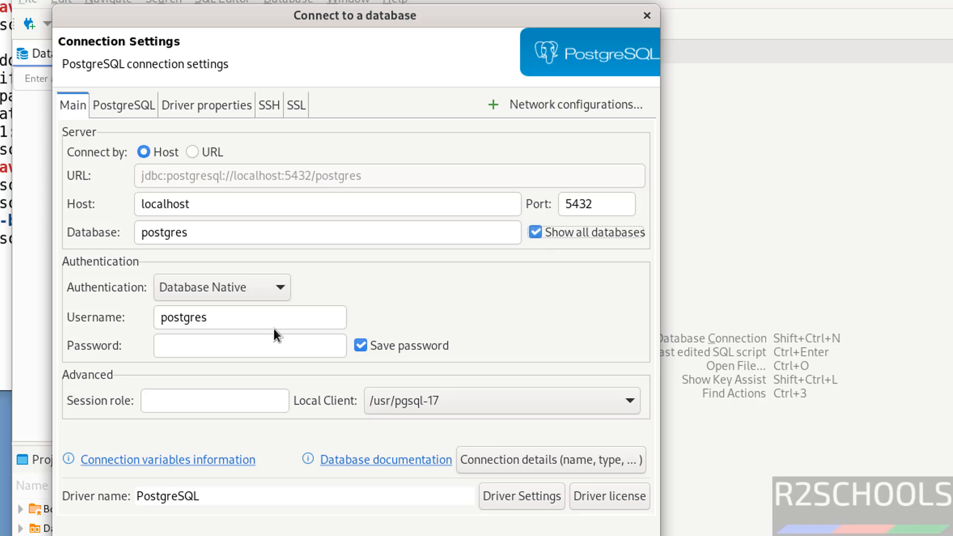
left_click(223, 346)
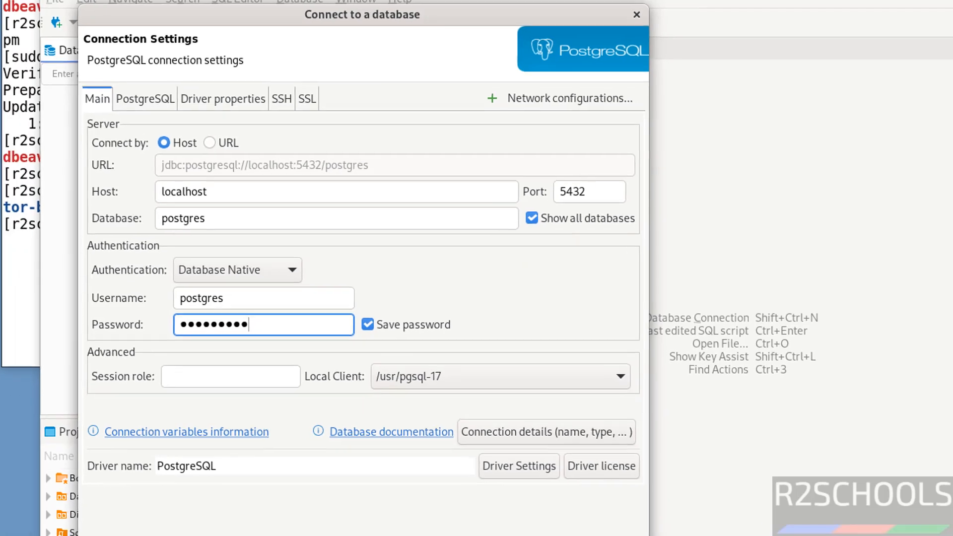
left_click(169, 526)
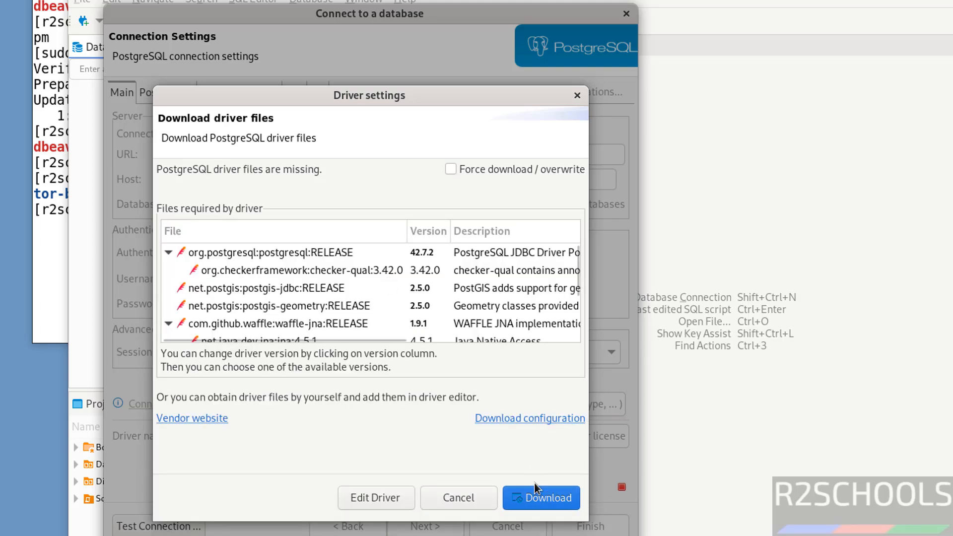
Download the PostgreSQL 42.7.2 driver, save the connection, and expand it to show bank and postgres.
left_click(536, 499)
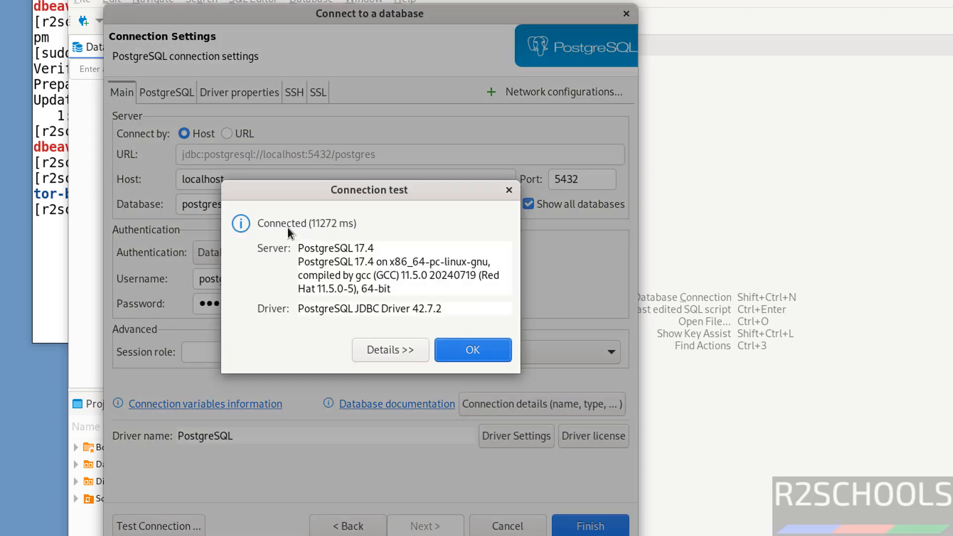
left_click(466, 347)
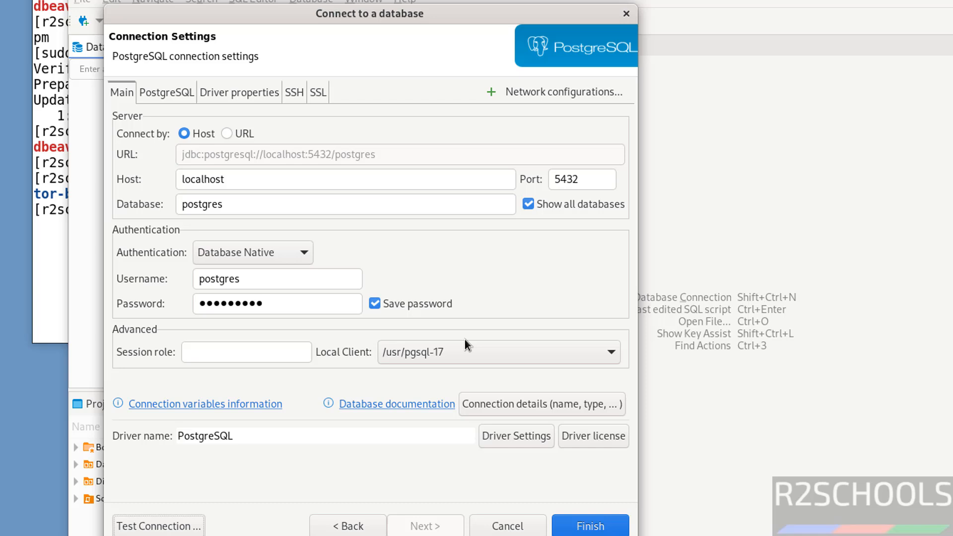
left_click(594, 528)
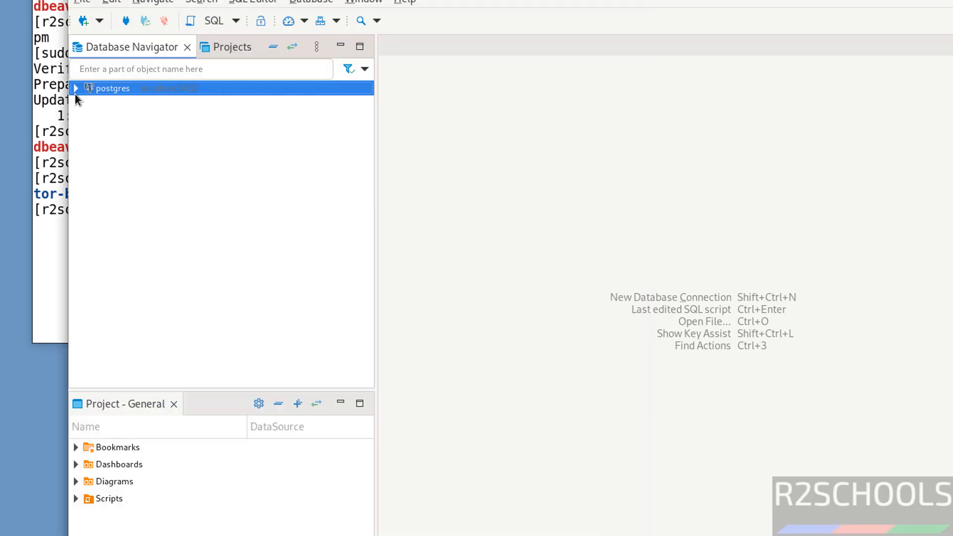
left_click(75, 88)
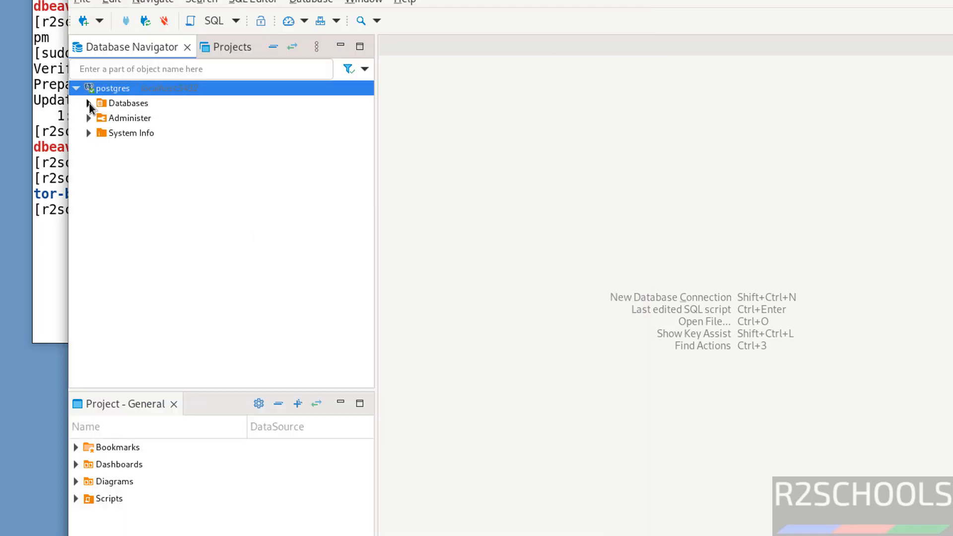
left_click(89, 103)
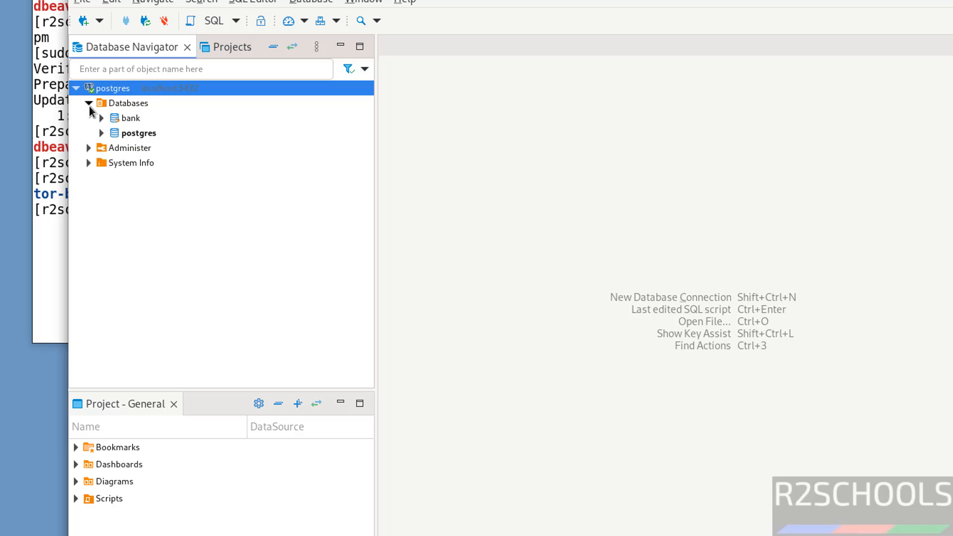
Open a SQL console on bank and run select * from customer, returning 2 rows.
left_click(120, 121)
right_click(120, 120)
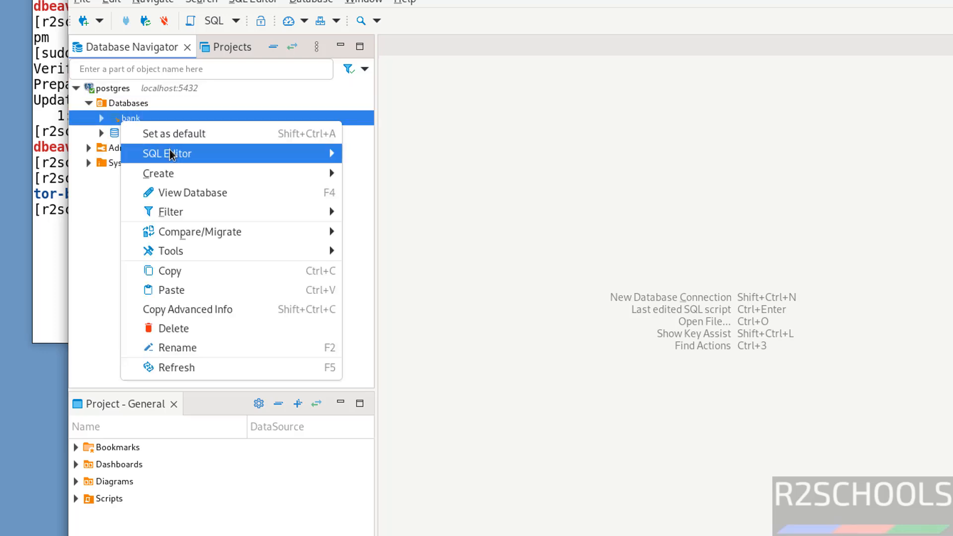
mouse_move(172, 156)
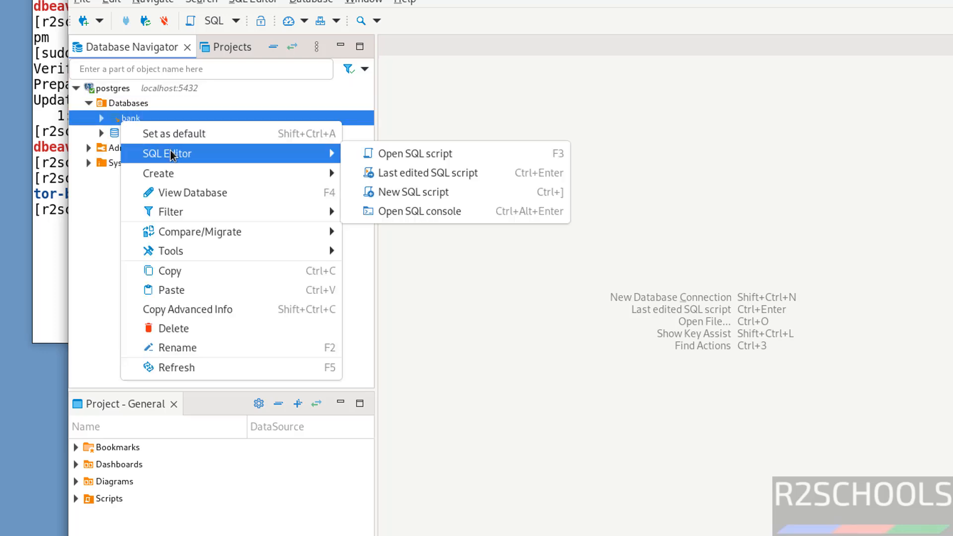
left_click(432, 214)
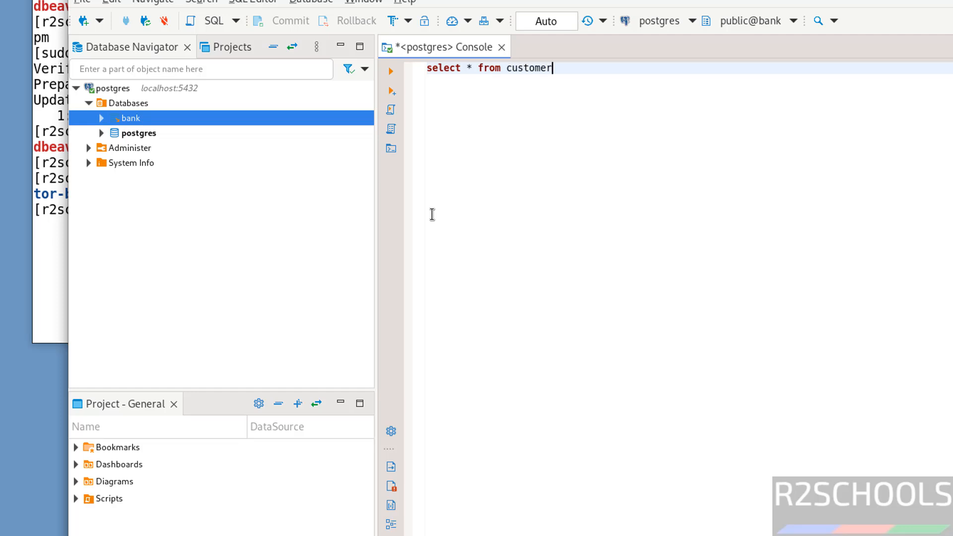
key("ctrl+a")
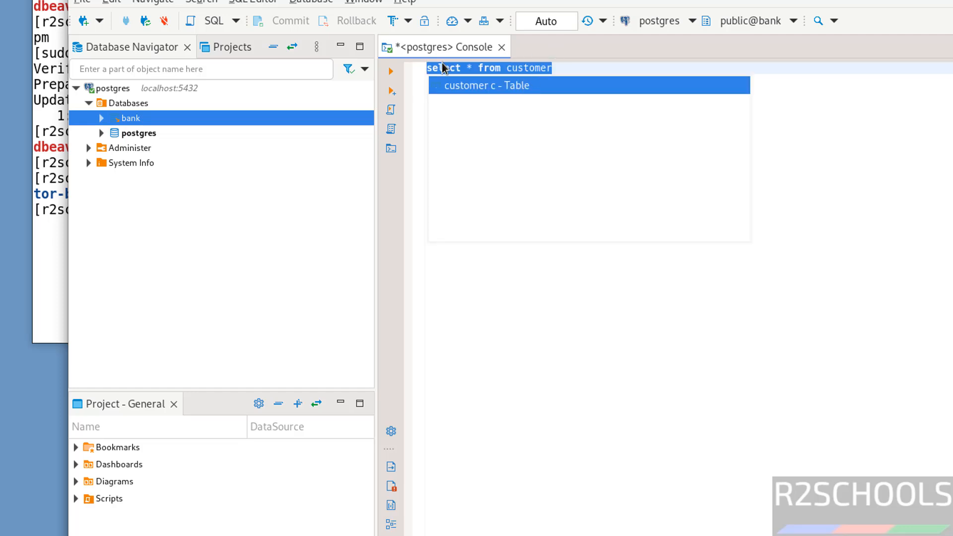
left_click(392, 73)
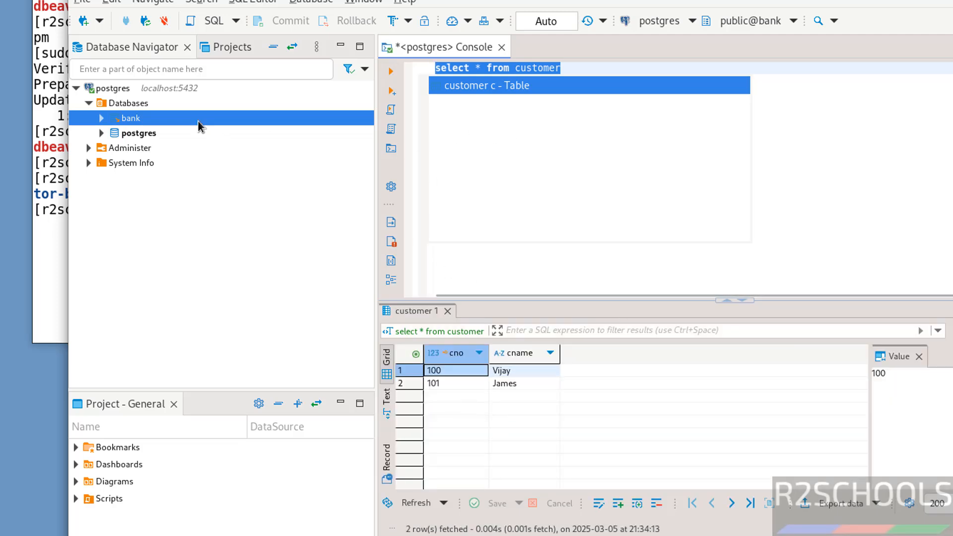
Disconnect the postgres connection, delete it with Yes confirmation, and close its Console tab.
right_click(117, 89)
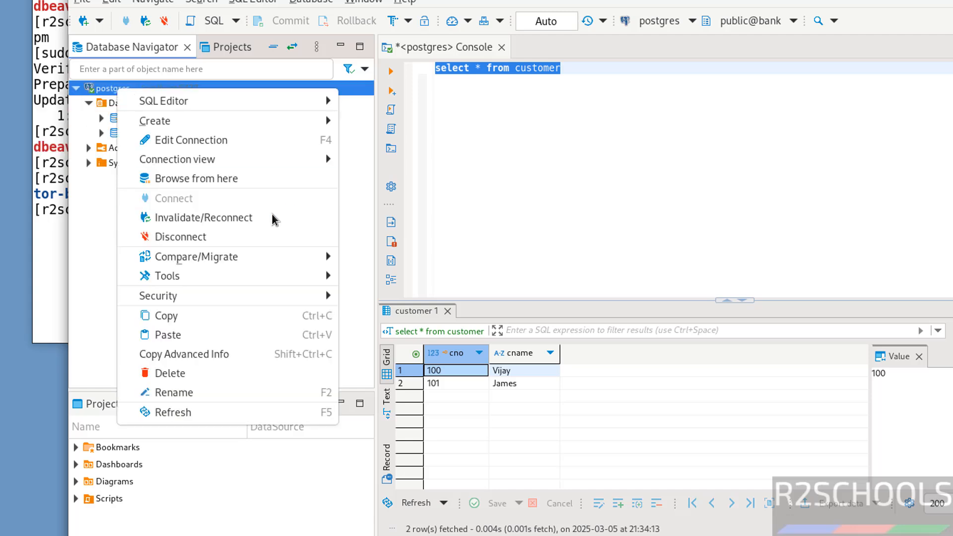
left_click(251, 238)
right_click(129, 90)
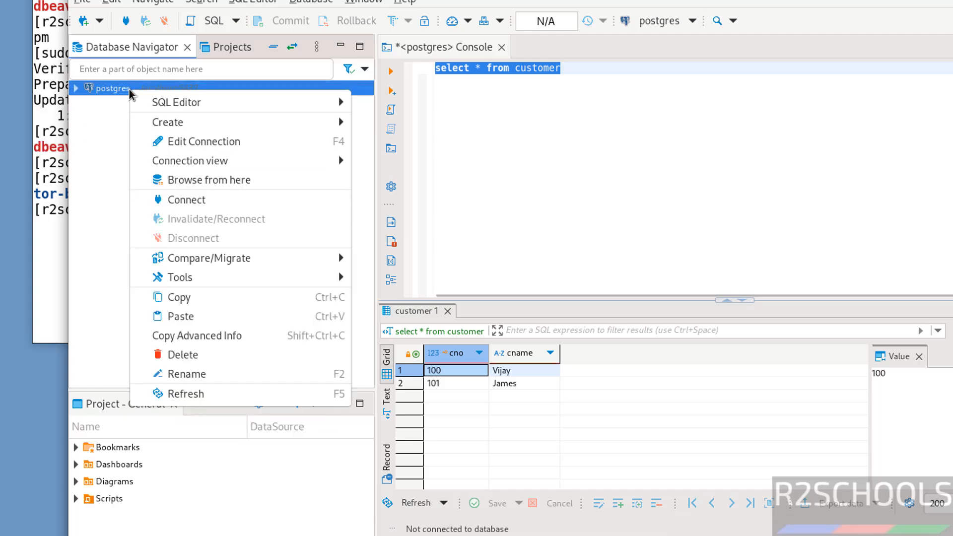
left_click(225, 356)
left_click(665, 299)
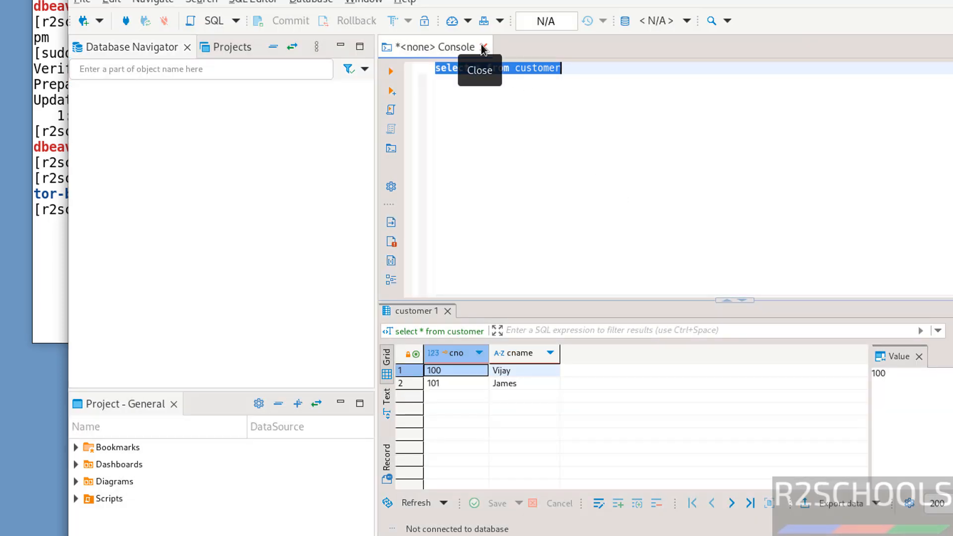
left_click(484, 48)
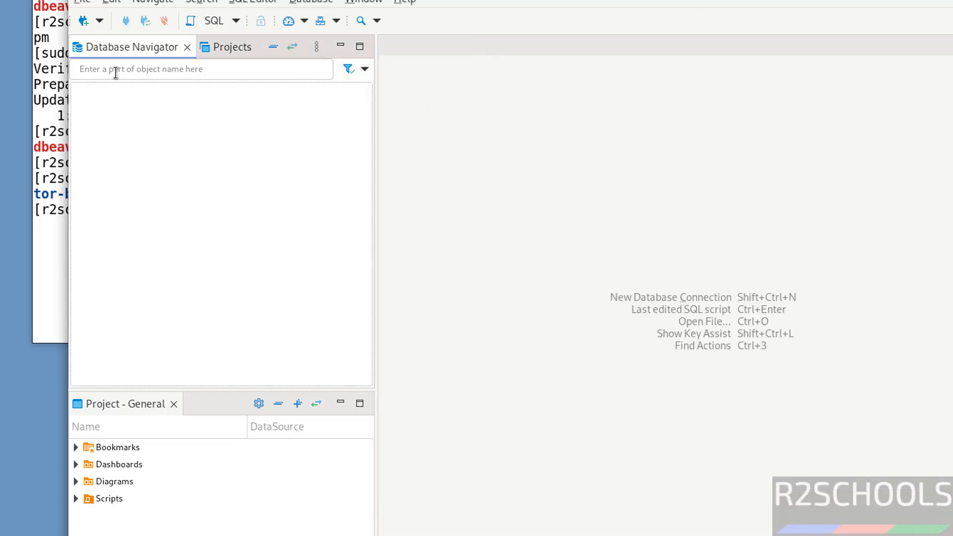
Start a new MySQL connection and enter the bank database name and account password.
left_click(81, 25)
left_click(398, 157)
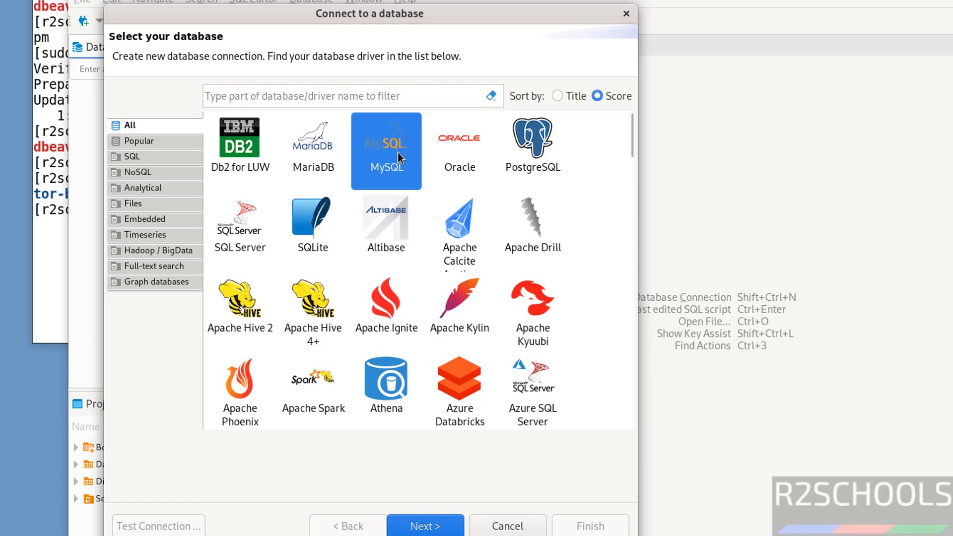
left_click(425, 526)
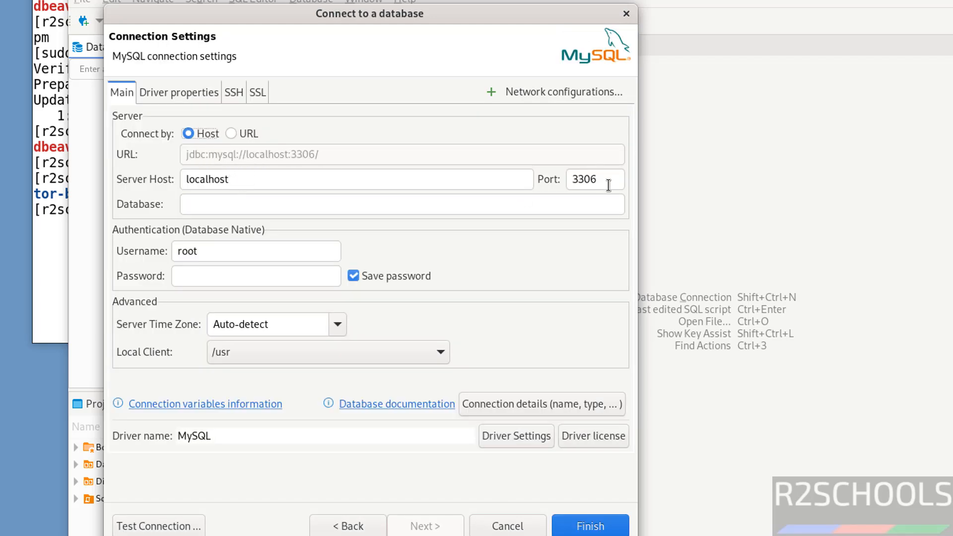
left_click(375, 210)
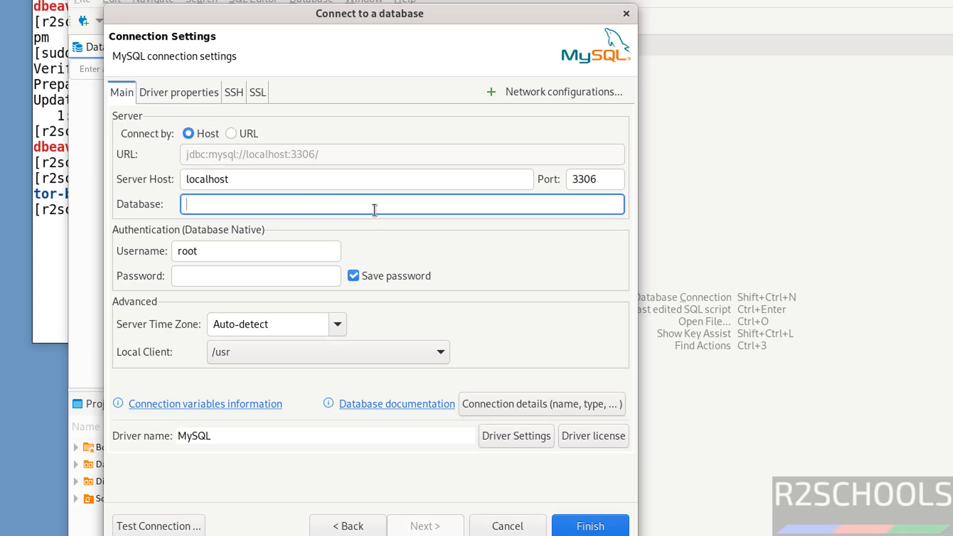
left_click(293, 271)
type("admin")
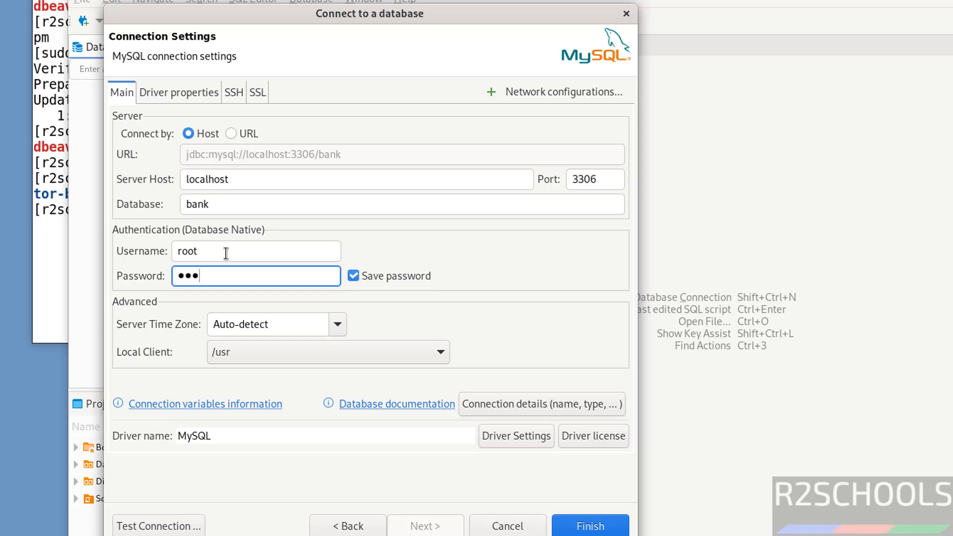
type("@123")
Test the connection, download the missing MySQL driver files, dismiss the Public Key Retrieval error, and save.
left_click(170, 525)
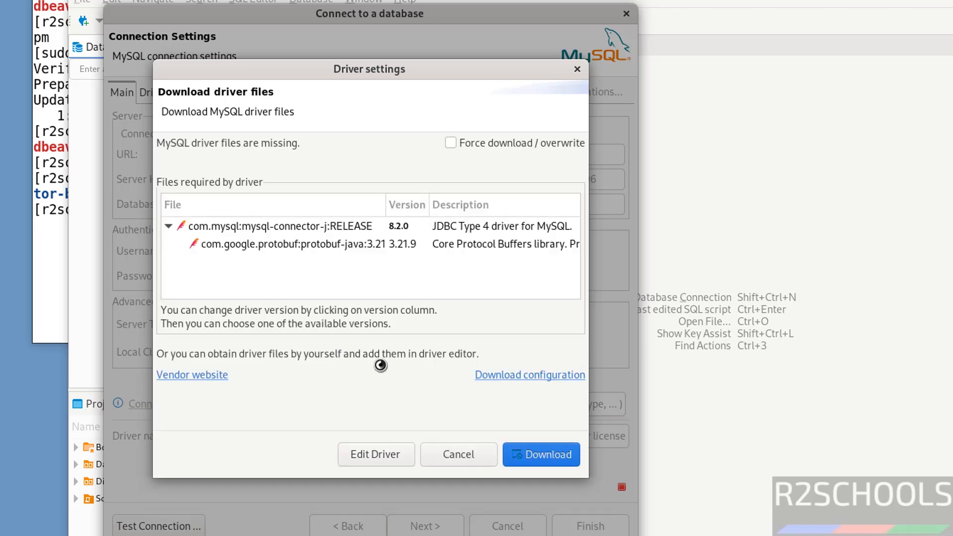
left_click(519, 463)
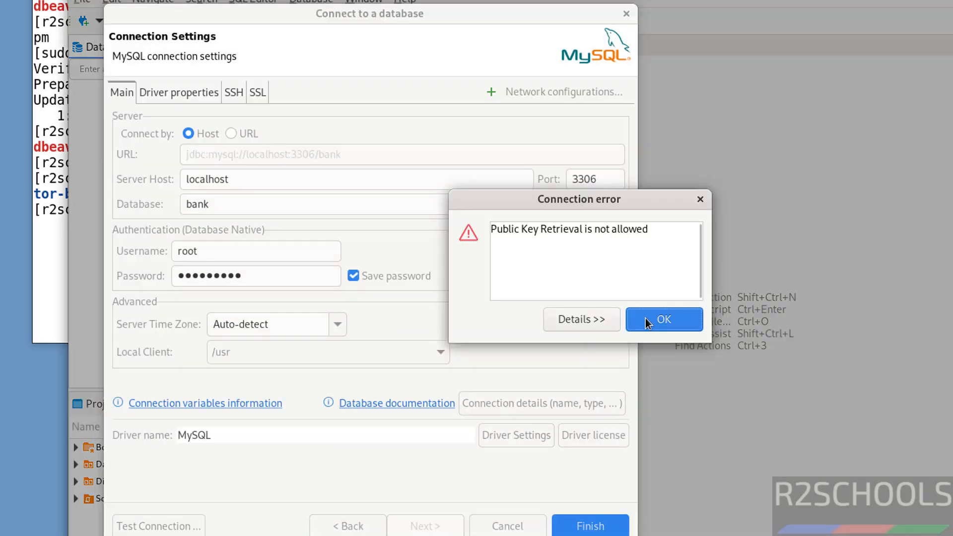
left_click(646, 318)
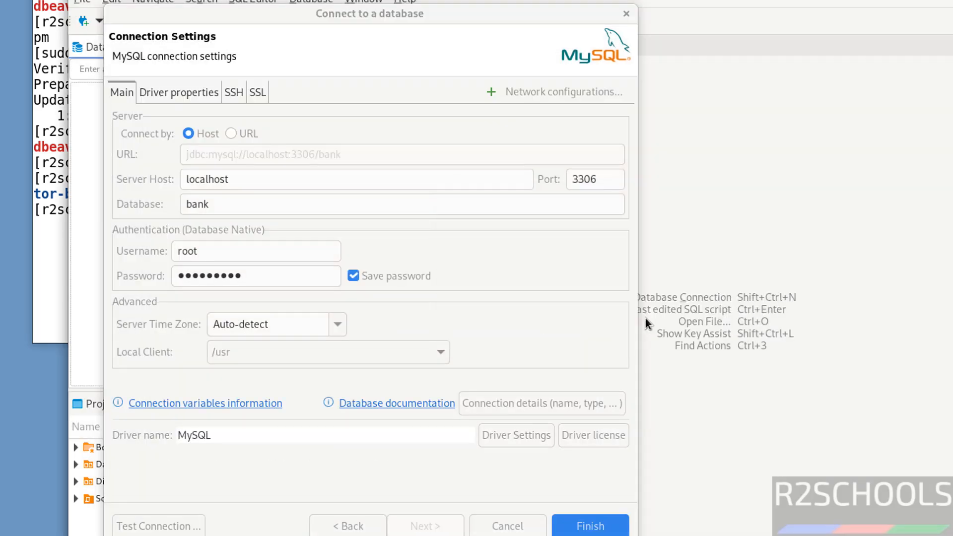
left_click(605, 528)
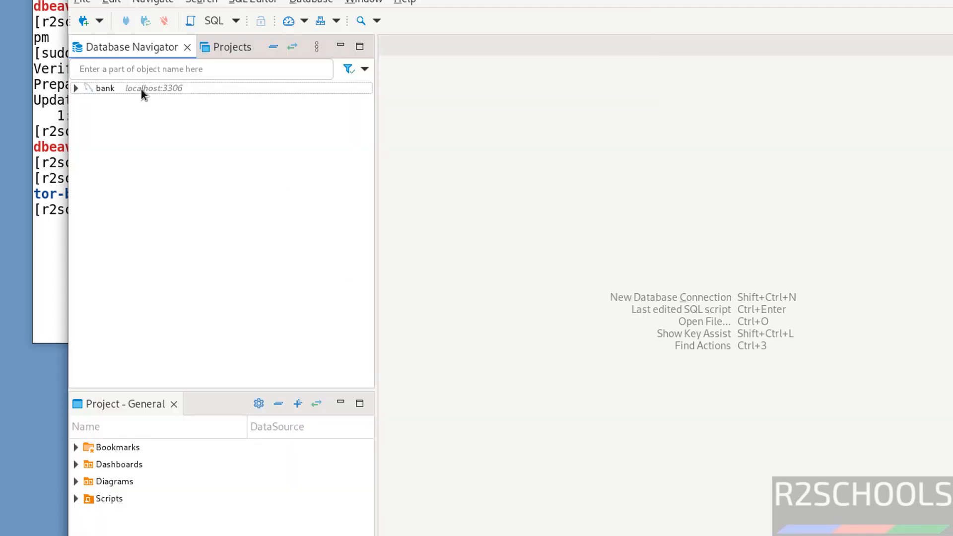
Set the bank connection's allowPublicKeyRetrieval driver property to TRUE and save the settings.
right_click(141, 88)
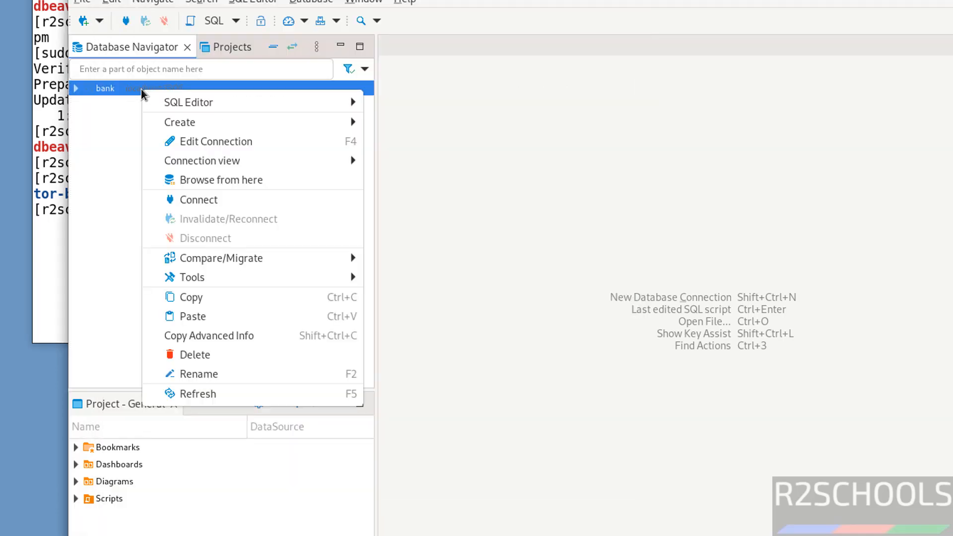
left_click(212, 142)
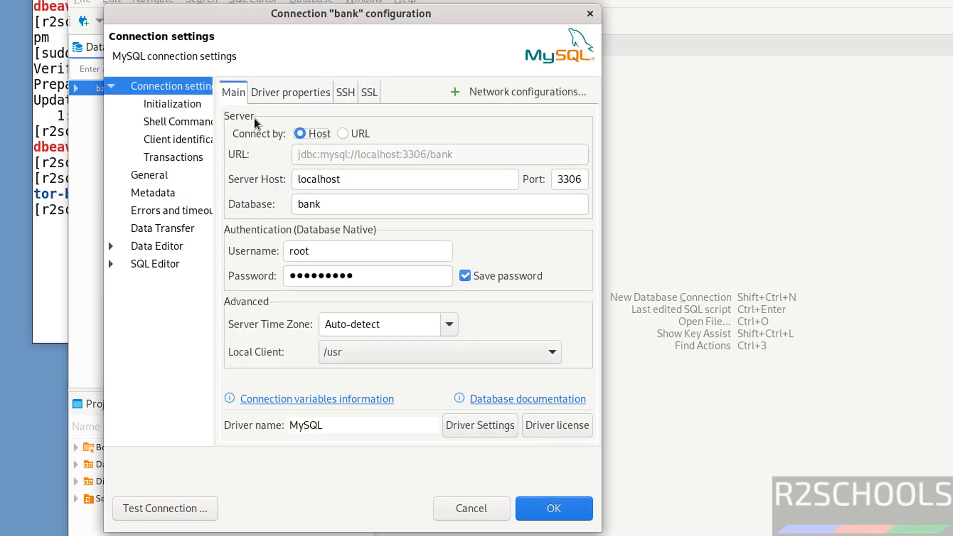
left_click(272, 98)
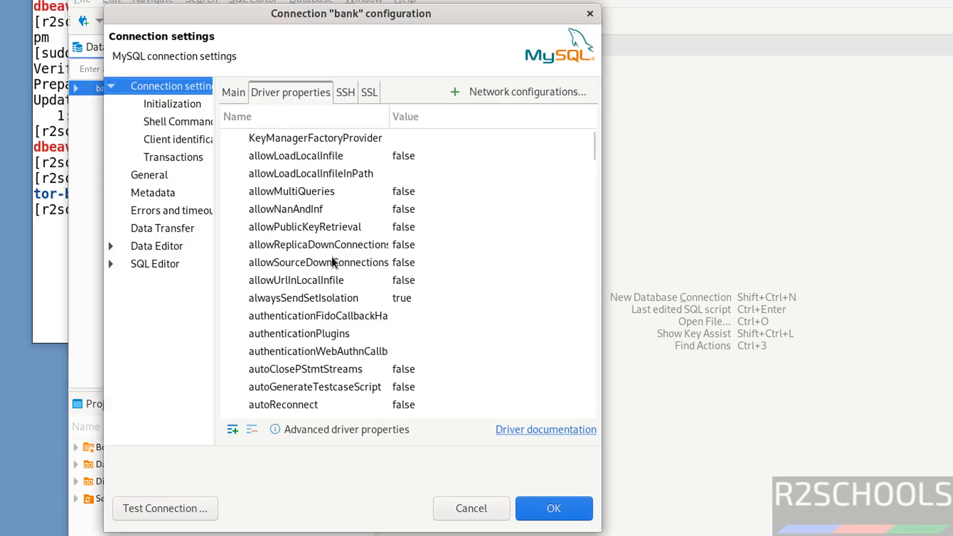
left_click(338, 224)
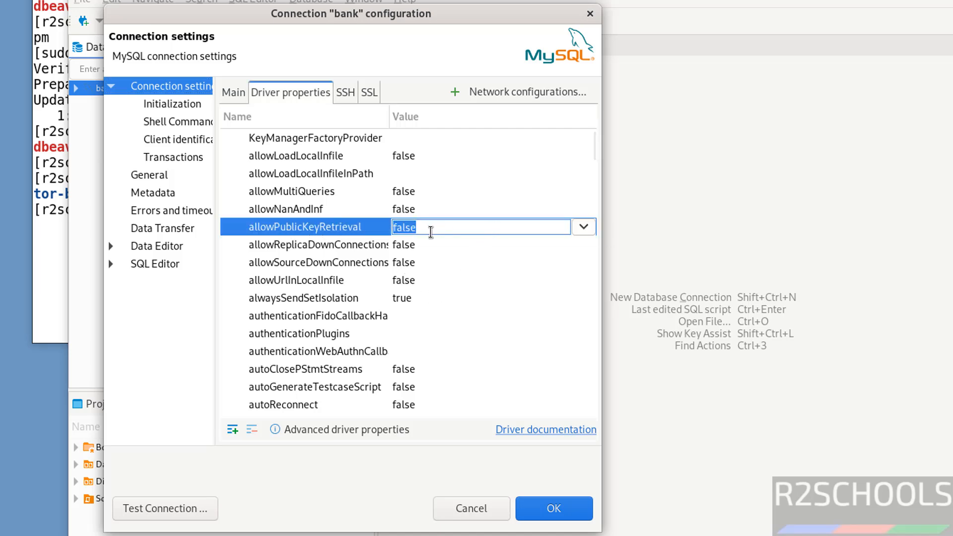
left_click(582, 227)
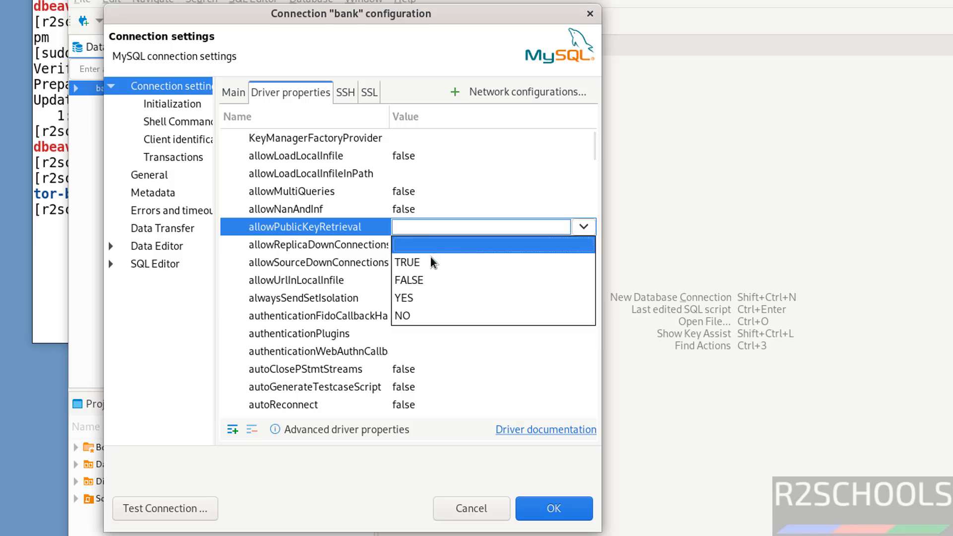
left_click(425, 263)
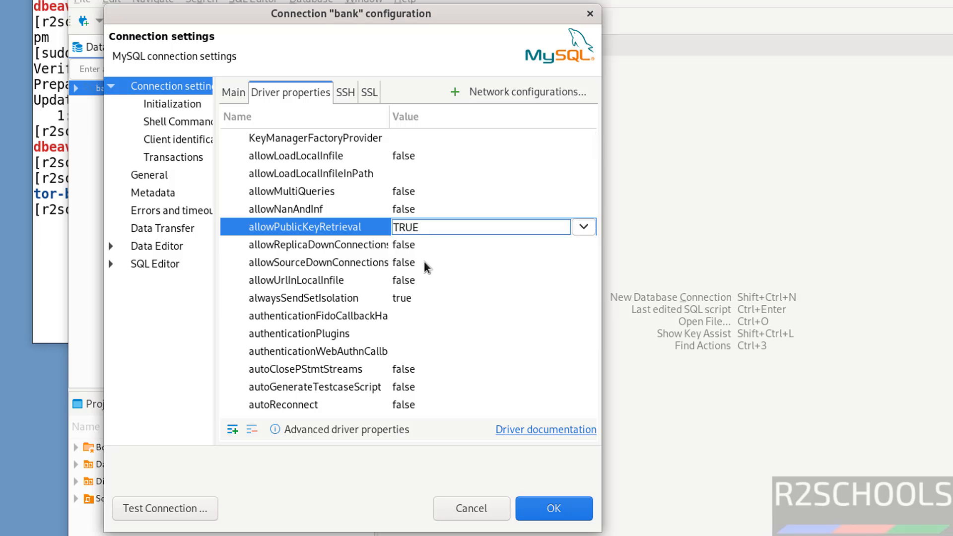
left_click(555, 512)
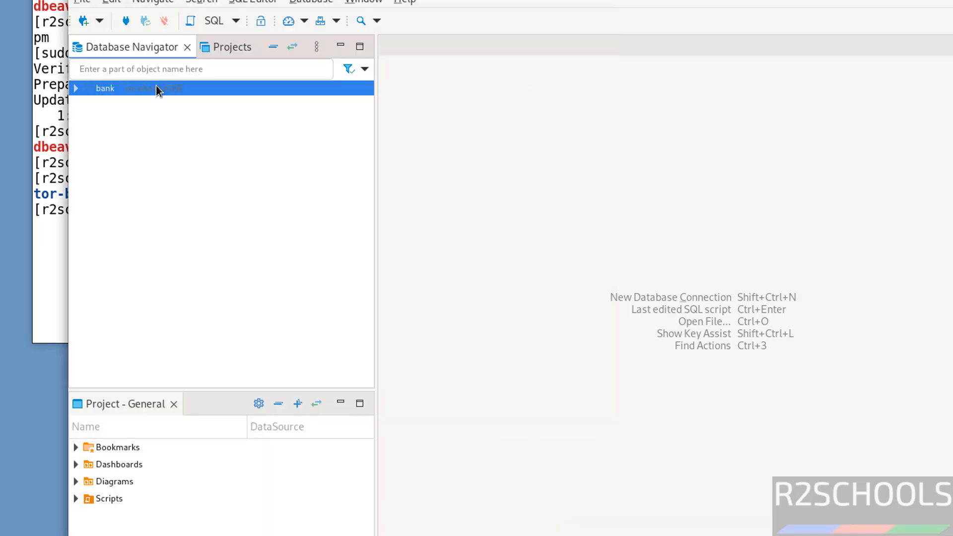
Connect to bank, expand its Databases, and open an SQL console on the bank database.
right_click(155, 86)
left_click(255, 197)
left_click(73, 91)
left_click(90, 103)
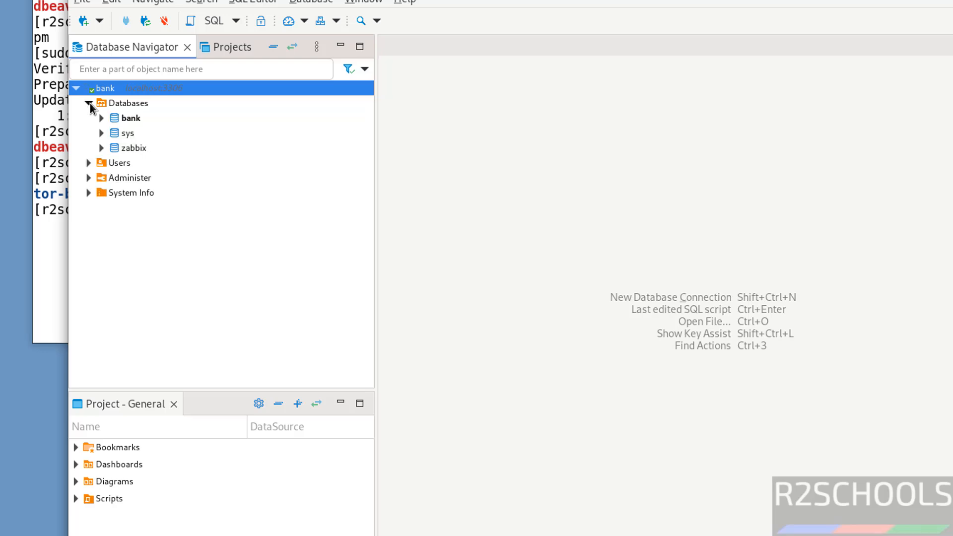
right_click(123, 118)
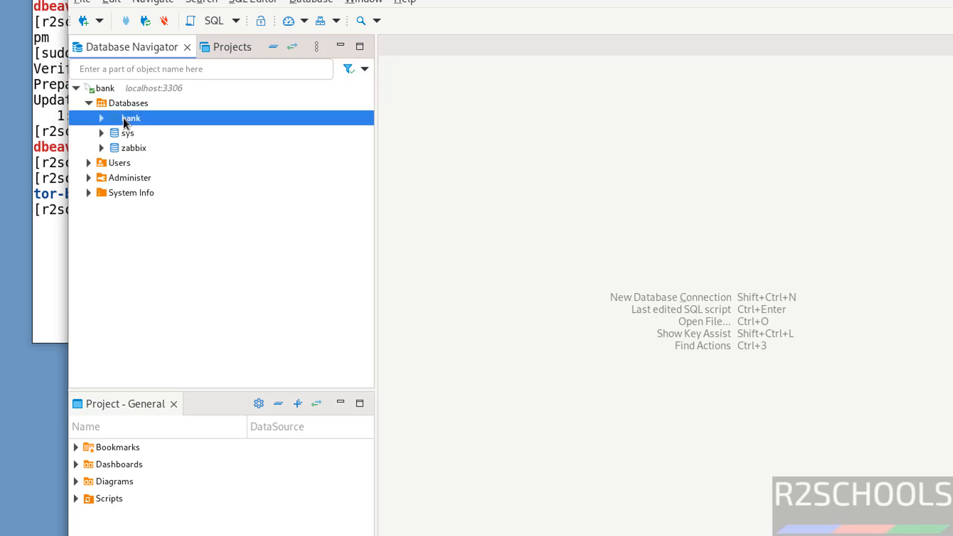
mouse_move(159, 131)
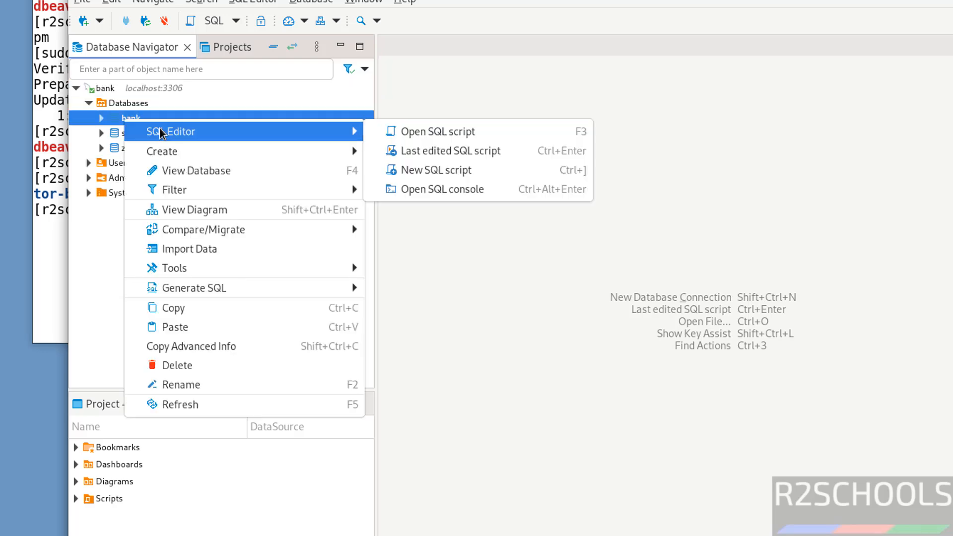
left_click(449, 190)
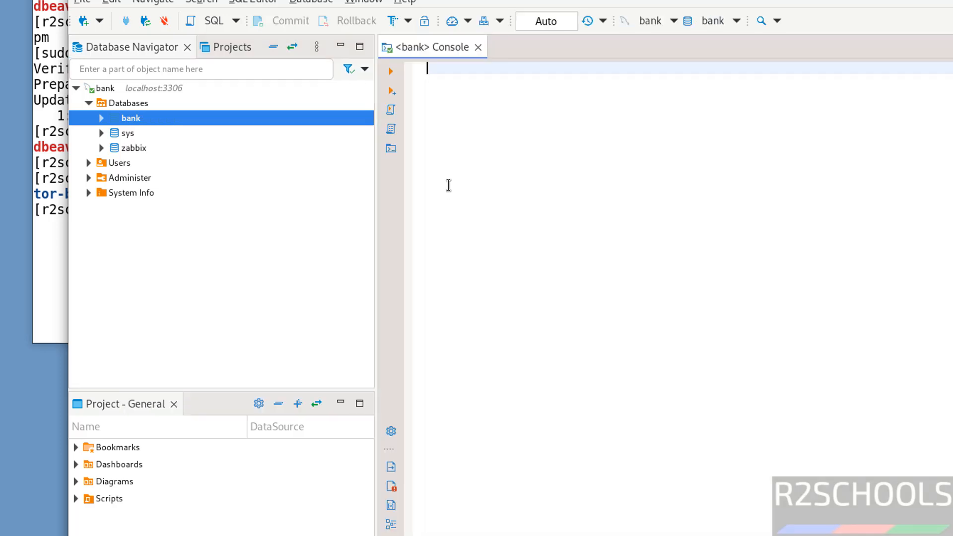
Run 'select version();' in the console, which returns MySQL 8.0.41.
type("select ")
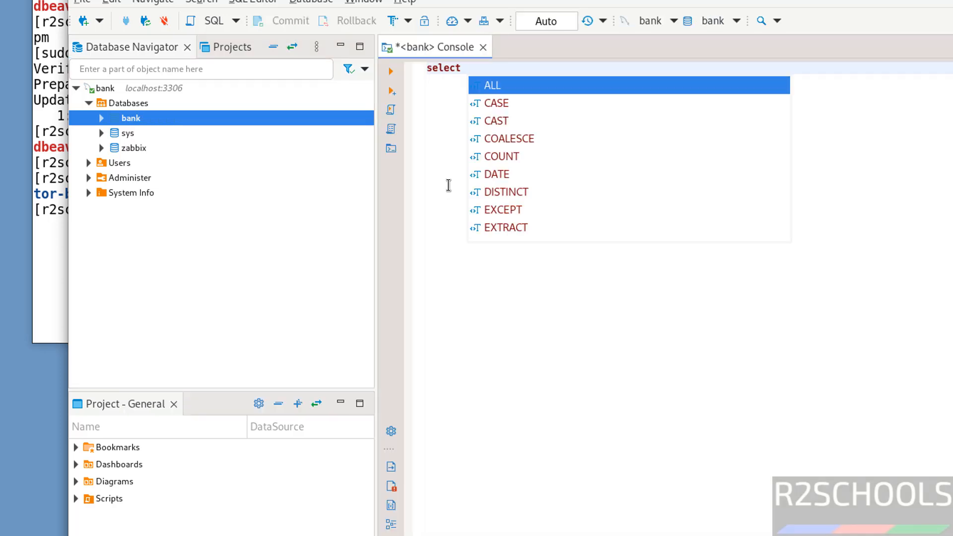
type("v")
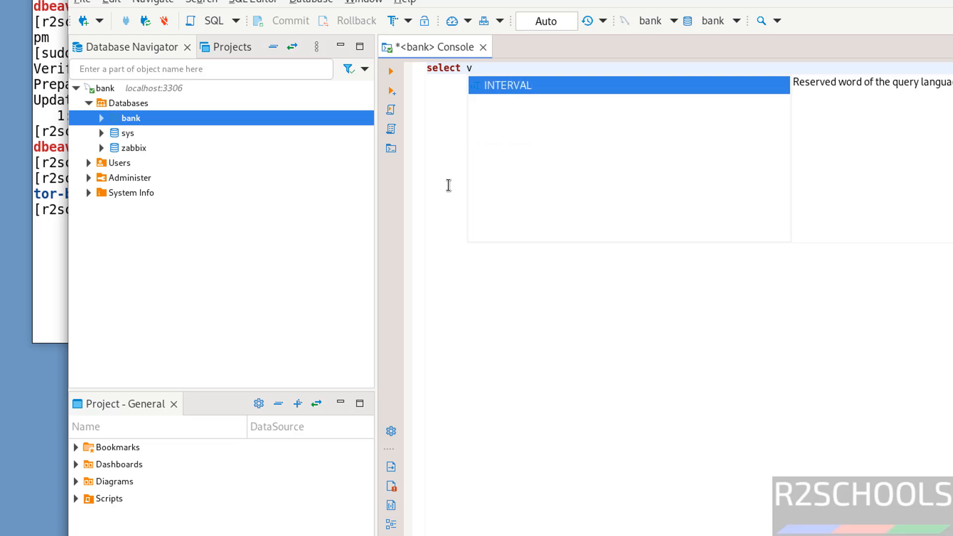
type("ersion()")
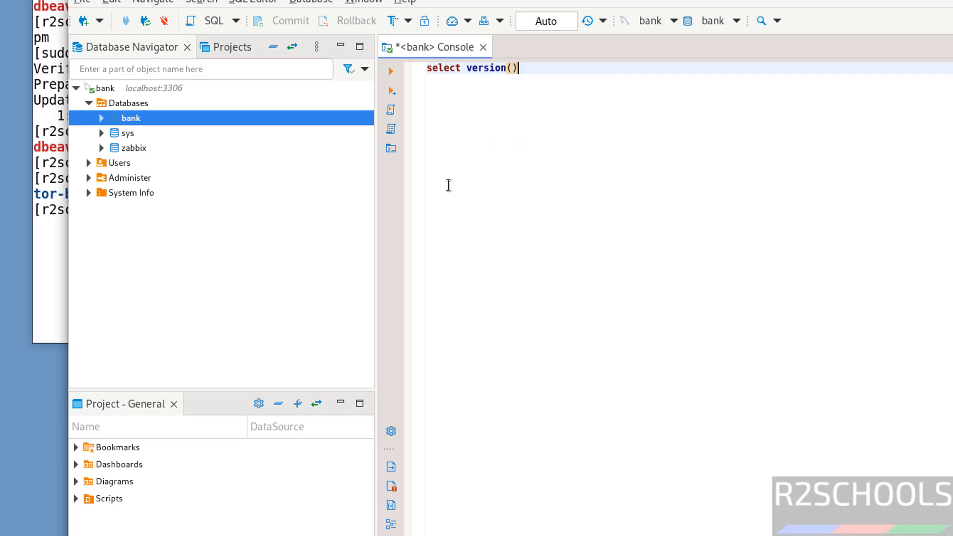
type(";")
left_click(392, 72)
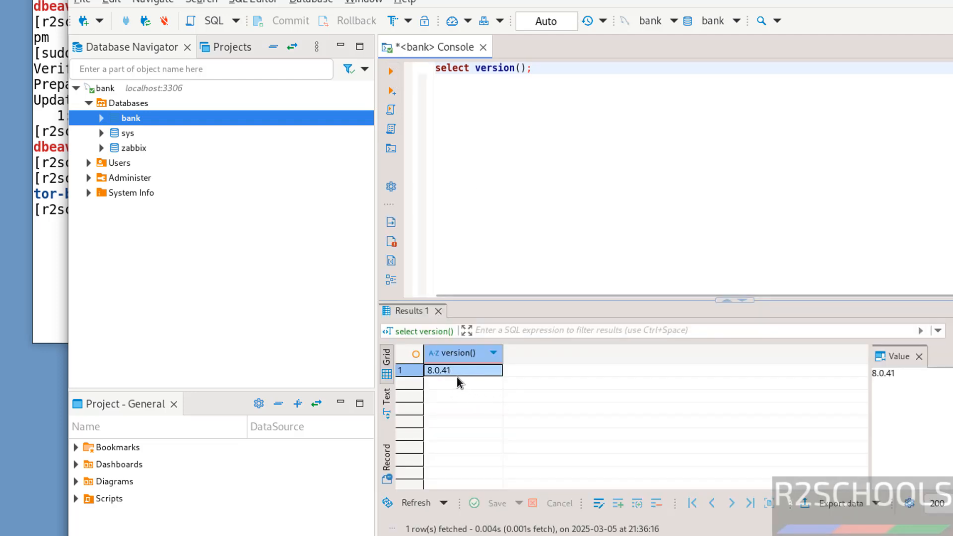
left_click(104, 93)
Disconnect the bank connection and close its SQL console.
right_click(105, 92)
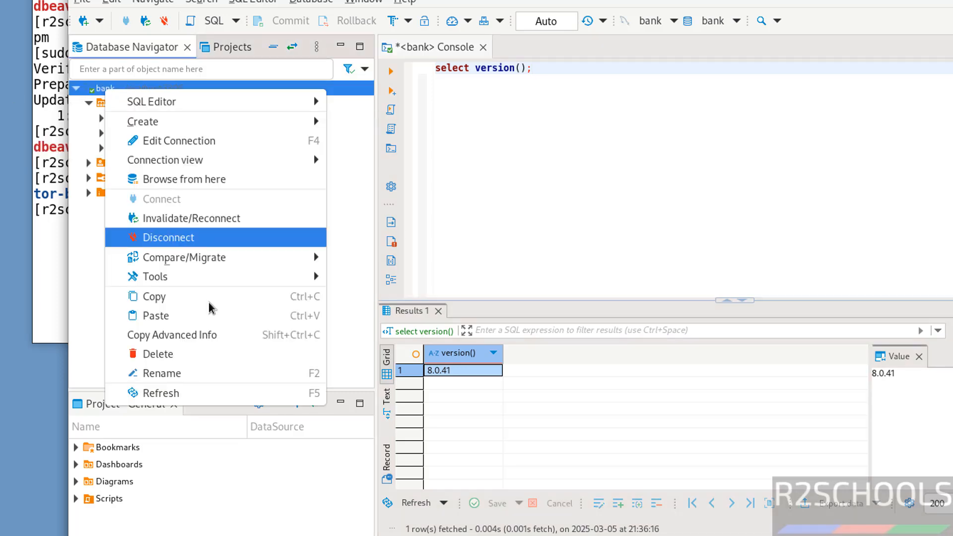
left_click(243, 237)
left_click(482, 47)
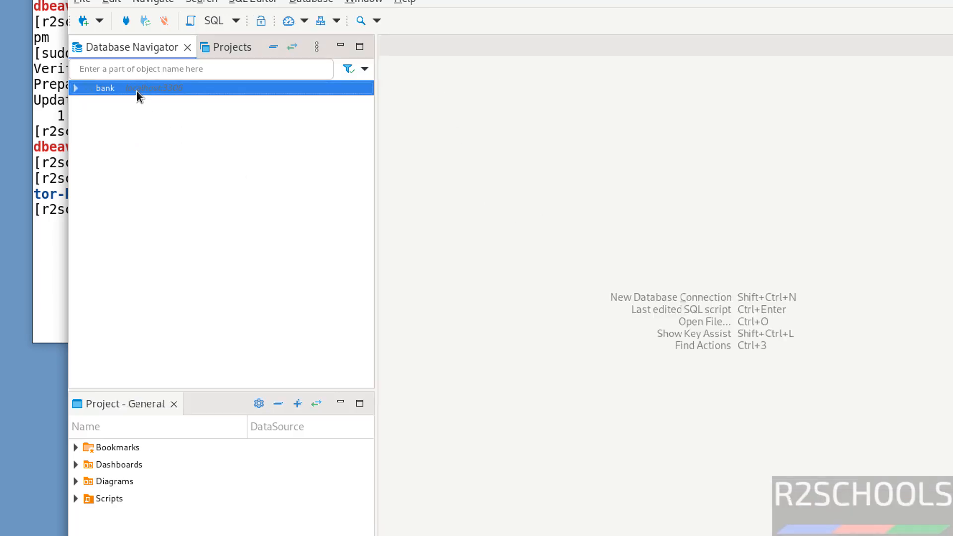
Delete the bank connection, confirming removal, and return to the terminal window.
right_click(136, 91)
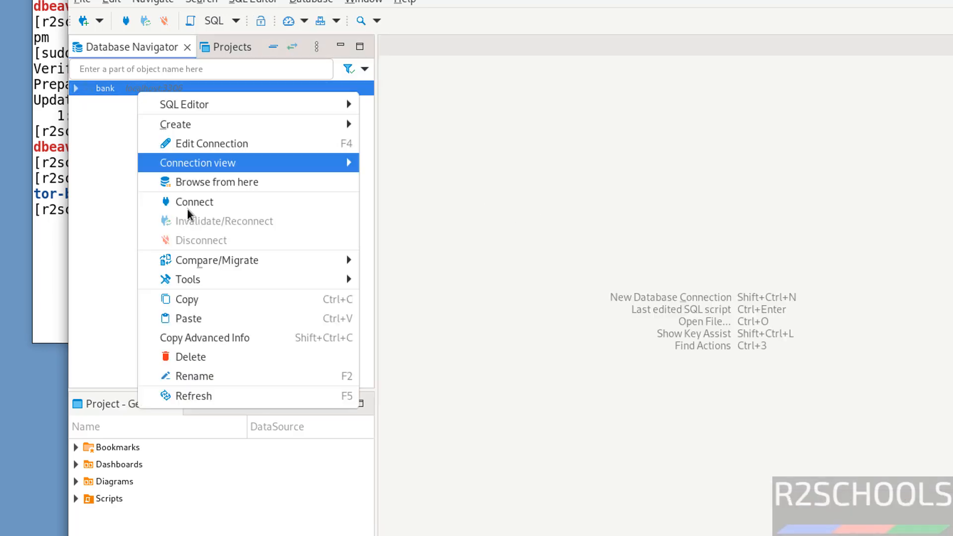
left_click(208, 355)
left_click(663, 299)
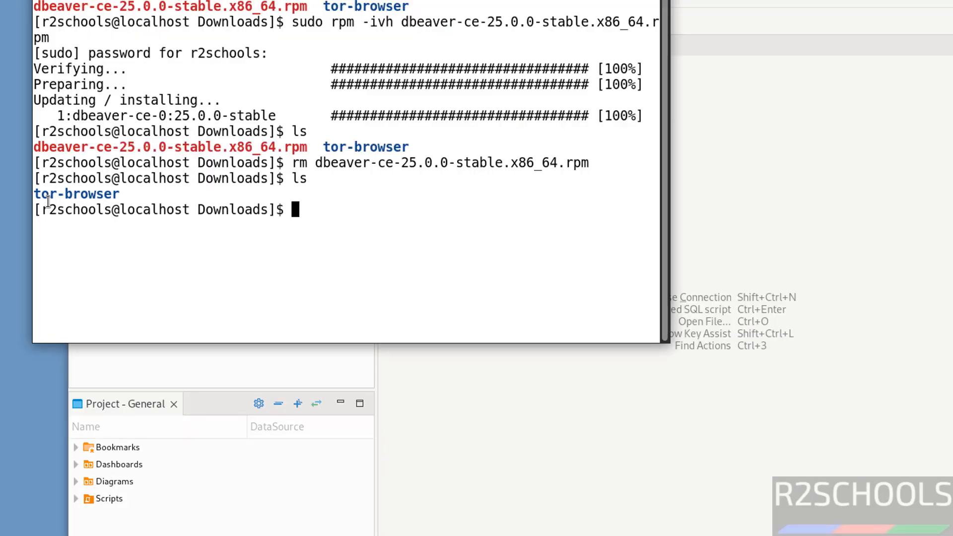
left_click(48, 200)
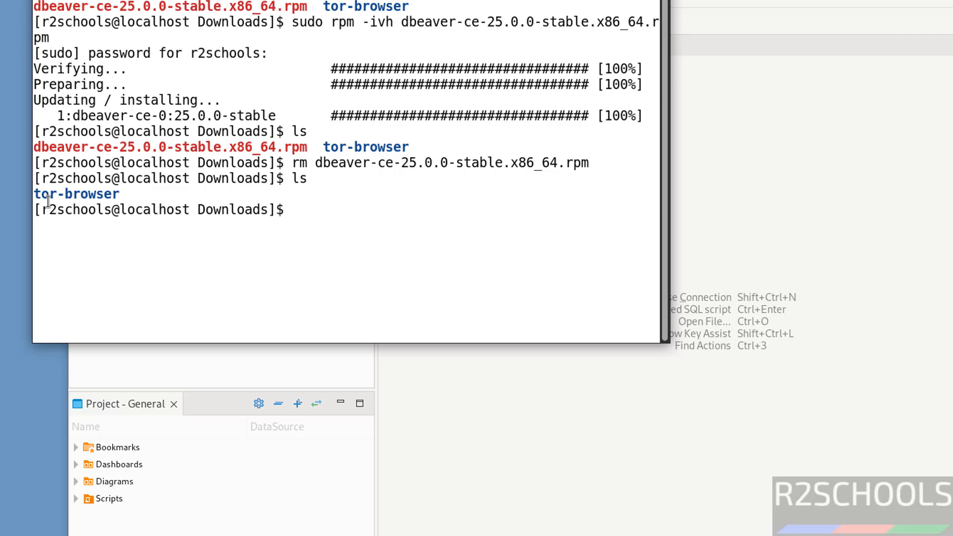